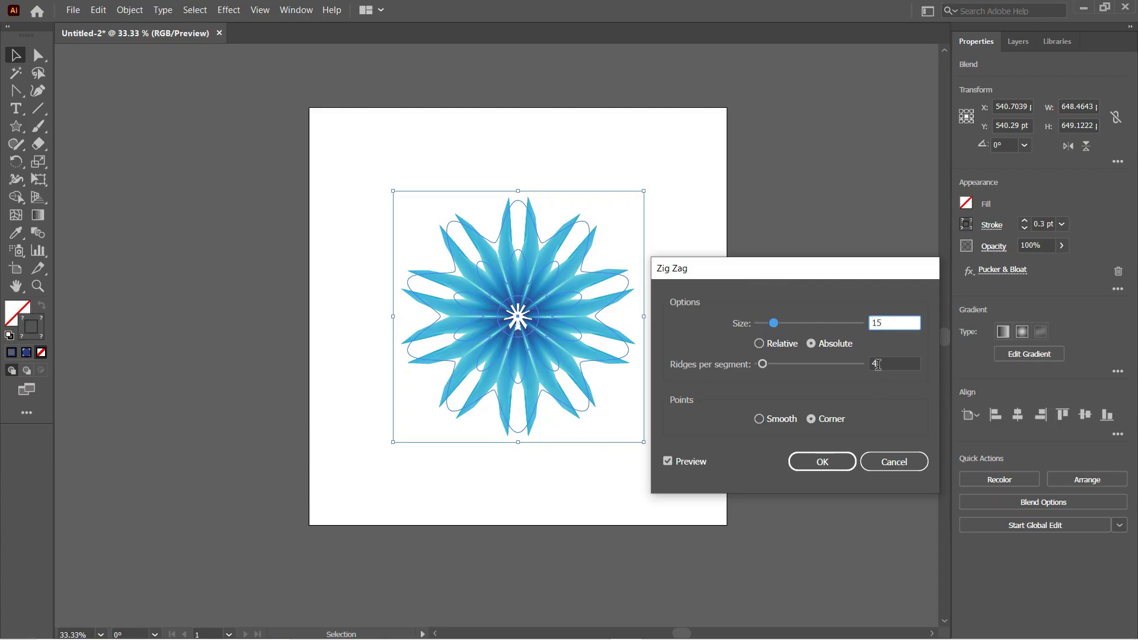
- Apply a smooth Zig Zag with 15 pt size and 7 ridges to the flower
click(878, 366)
text(7)
click(760, 420)
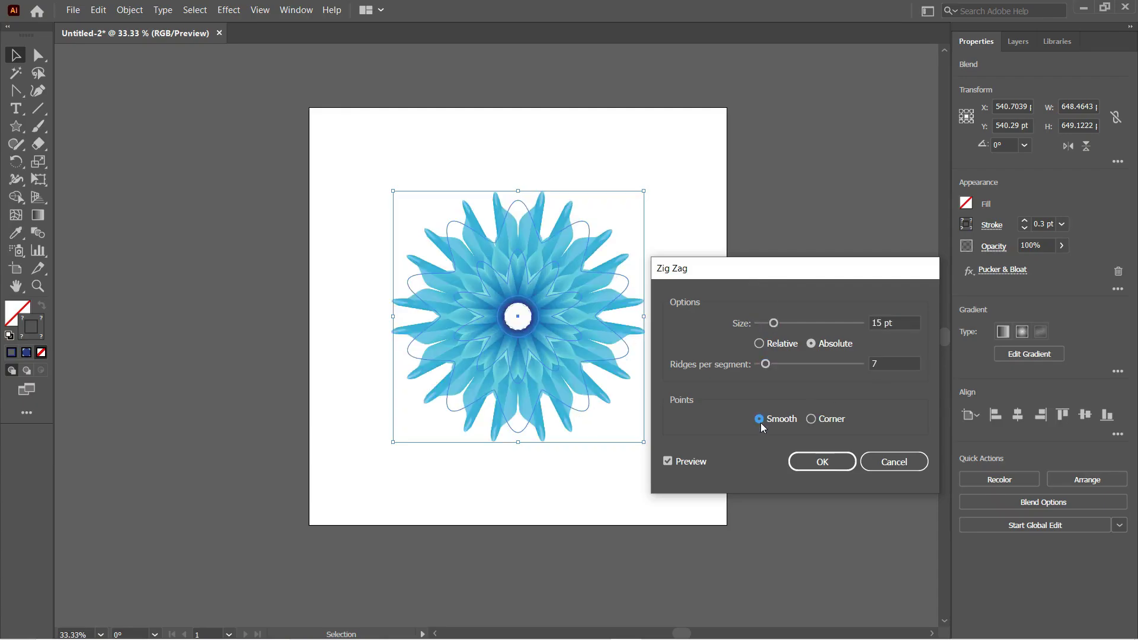
click(824, 462)
- Draw a rectangle covering the whole artboard and fill it navy as the background
click(702, 304)
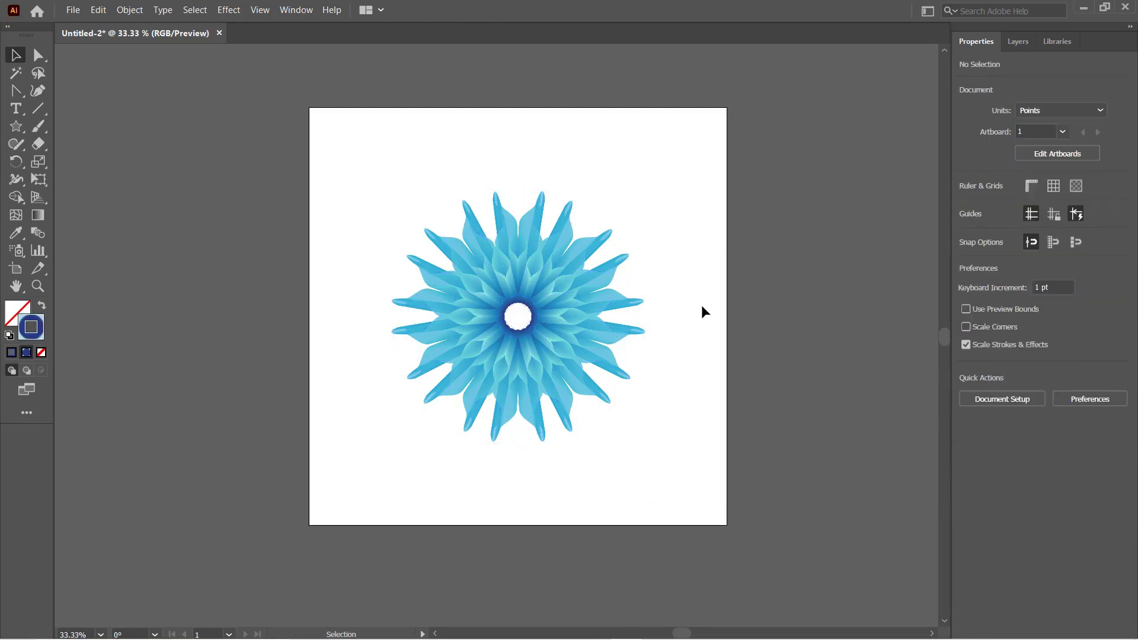
key(m)
drag(309, 108, 727, 525)
key(v)
click(967, 204)
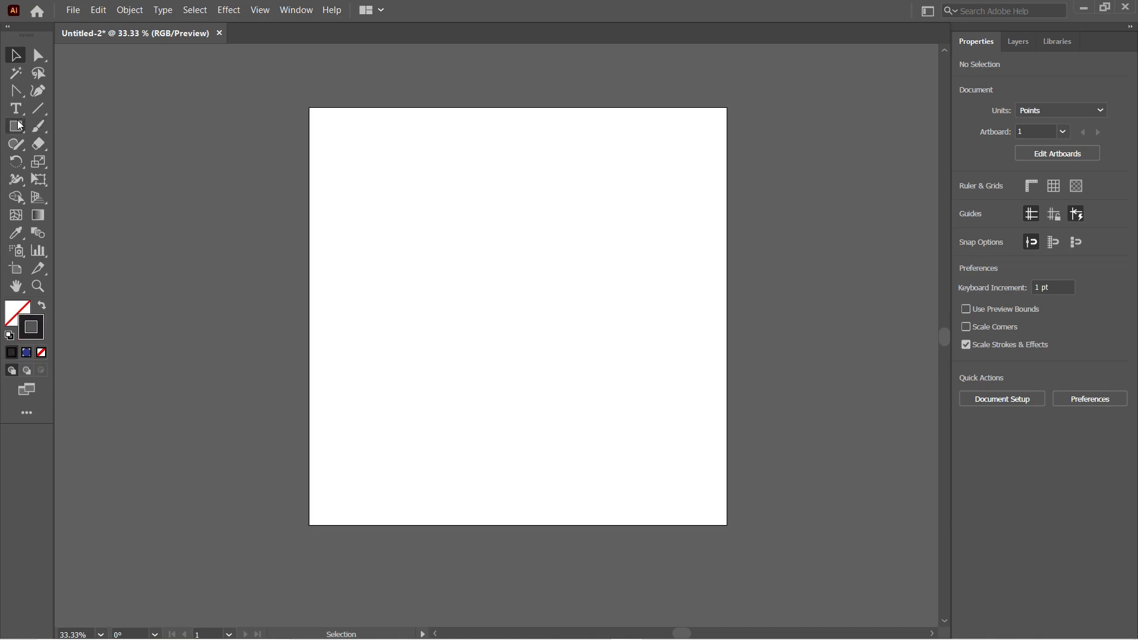
- Draw a small circle, about 107 pt wide, centred on the artboard at 540, 540 pt
drag(20, 125, 87, 162)
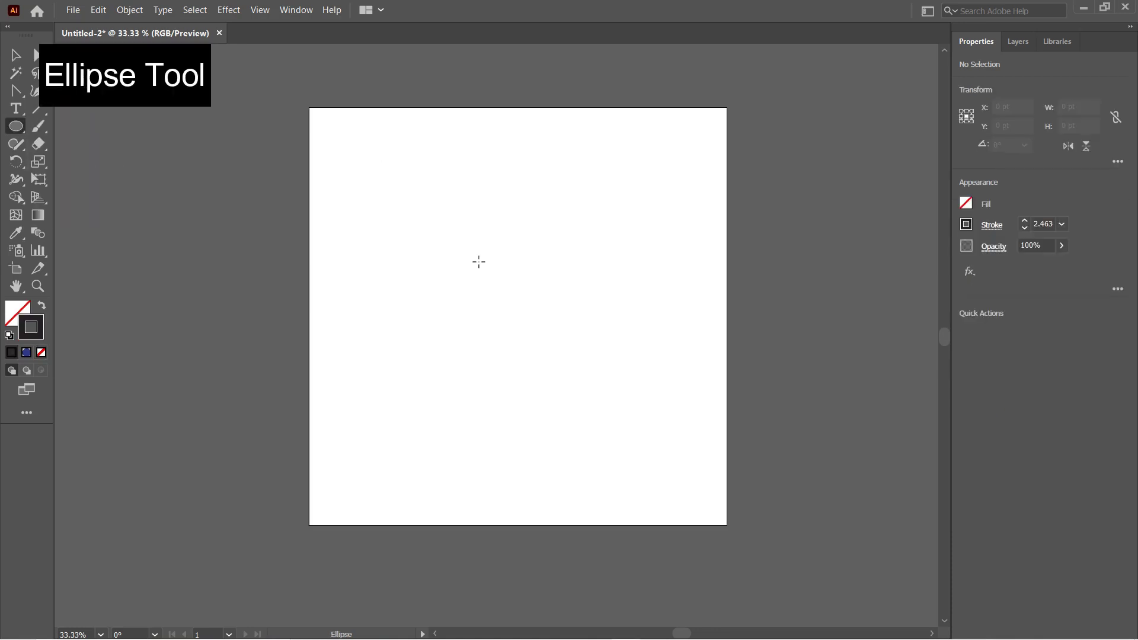
drag(476, 264, 519, 305)
click(1029, 332)
click(1083, 335)
click(13, 56)
click(352, 169)
drag(20, 126, 86, 197)
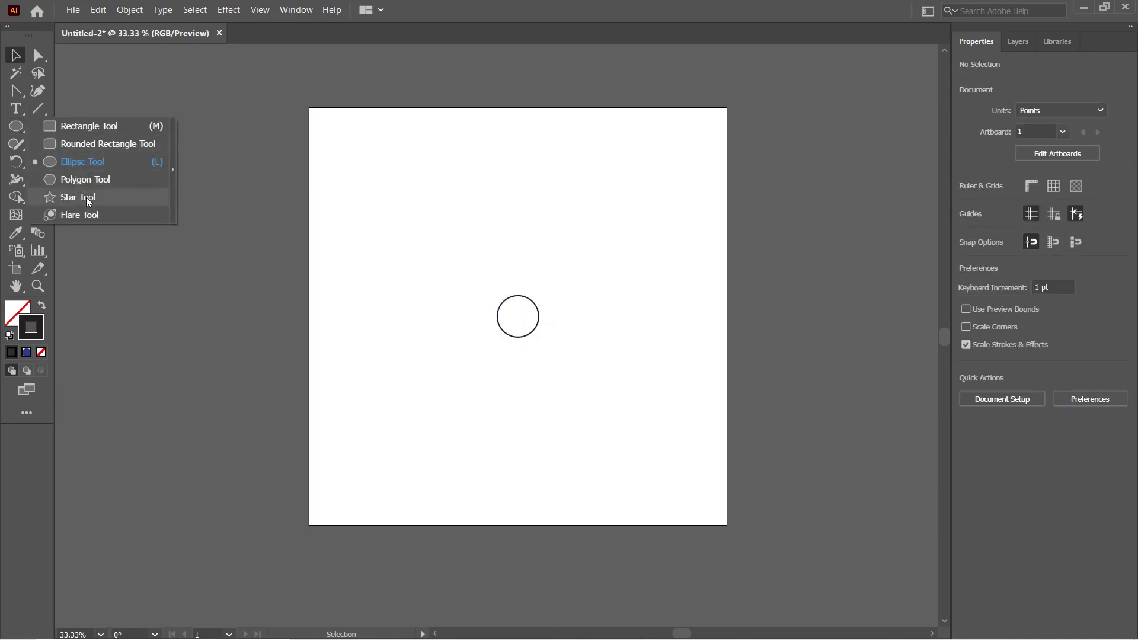
- Create a 10-point star with radii 100/50, centre it and enlarge it proportionally around the circle
drag(87, 196, 86, 197)
click(522, 315)
drag(562, 305, 540, 307)
text(50)
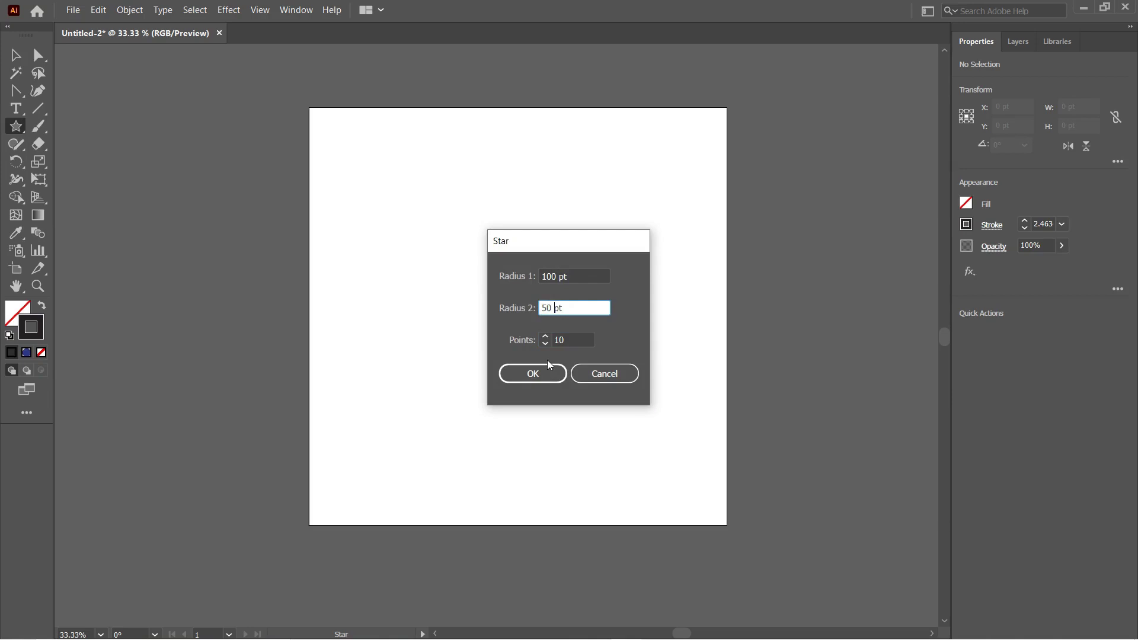
click(547, 372)
key(v)
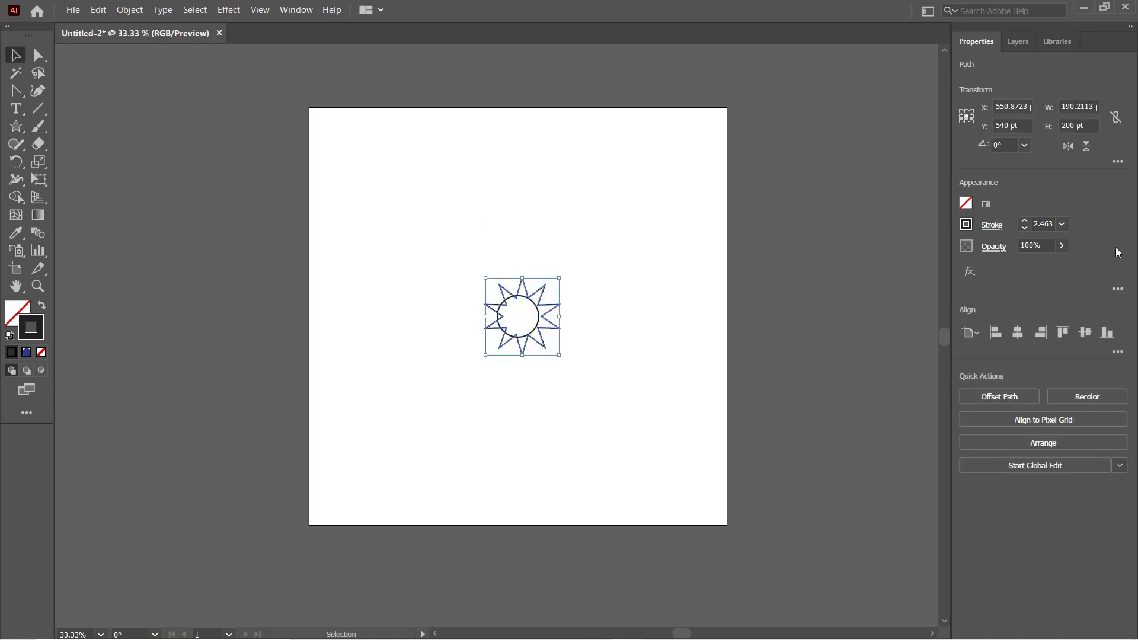
click(1018, 333)
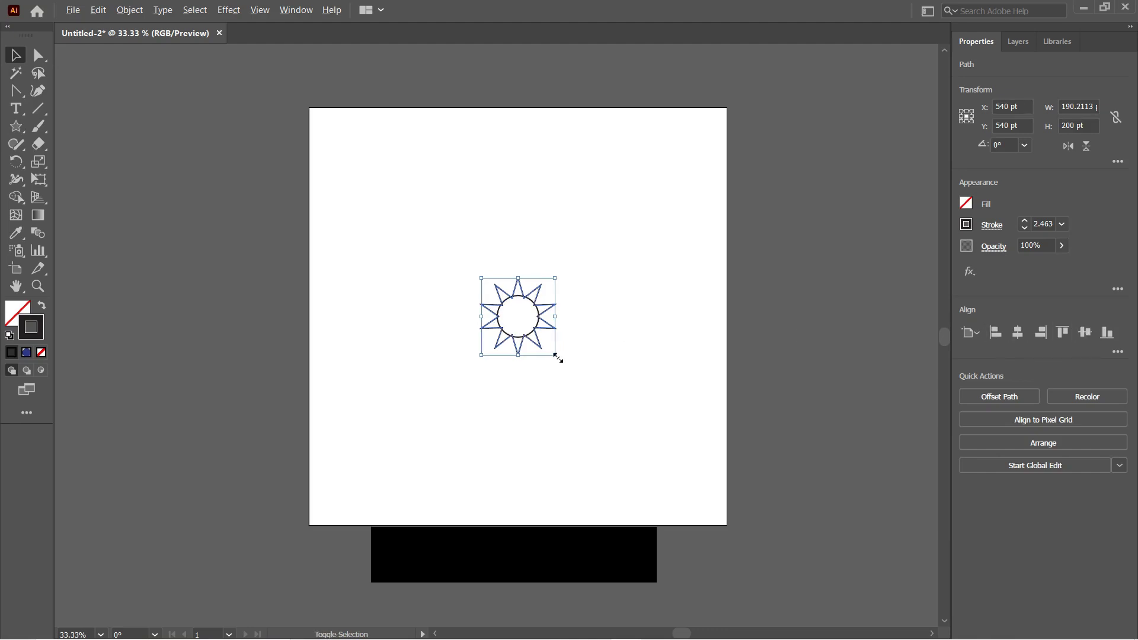
drag(557, 357, 604, 385)
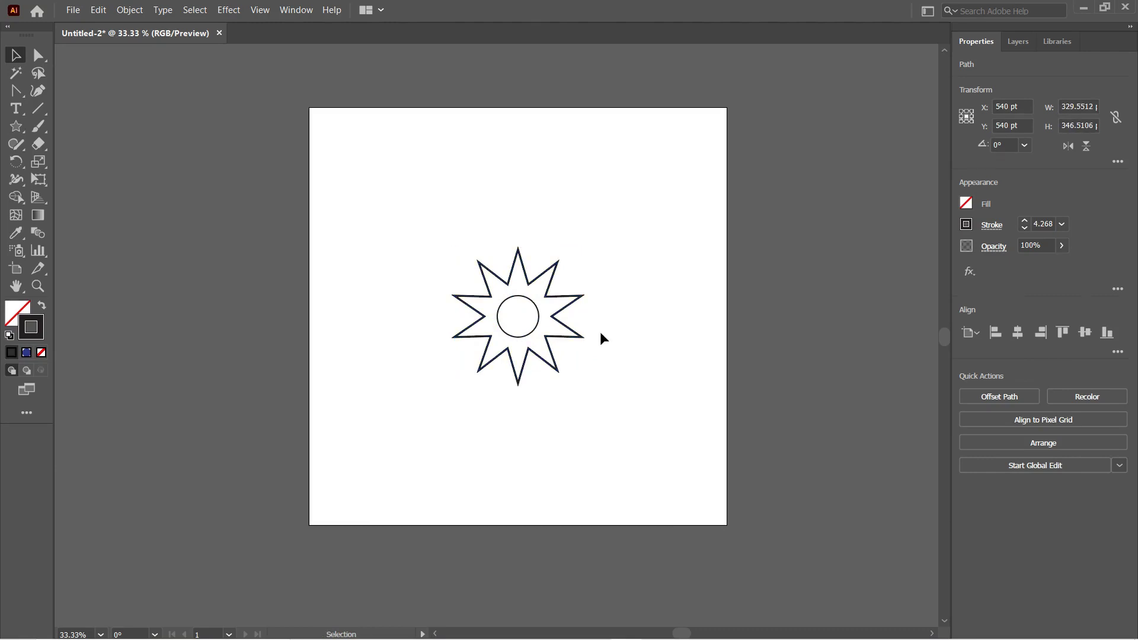
click(601, 333)
- Create a larger 10-point star with radii 300/200 around the first
click(16, 127)
click(518, 315)
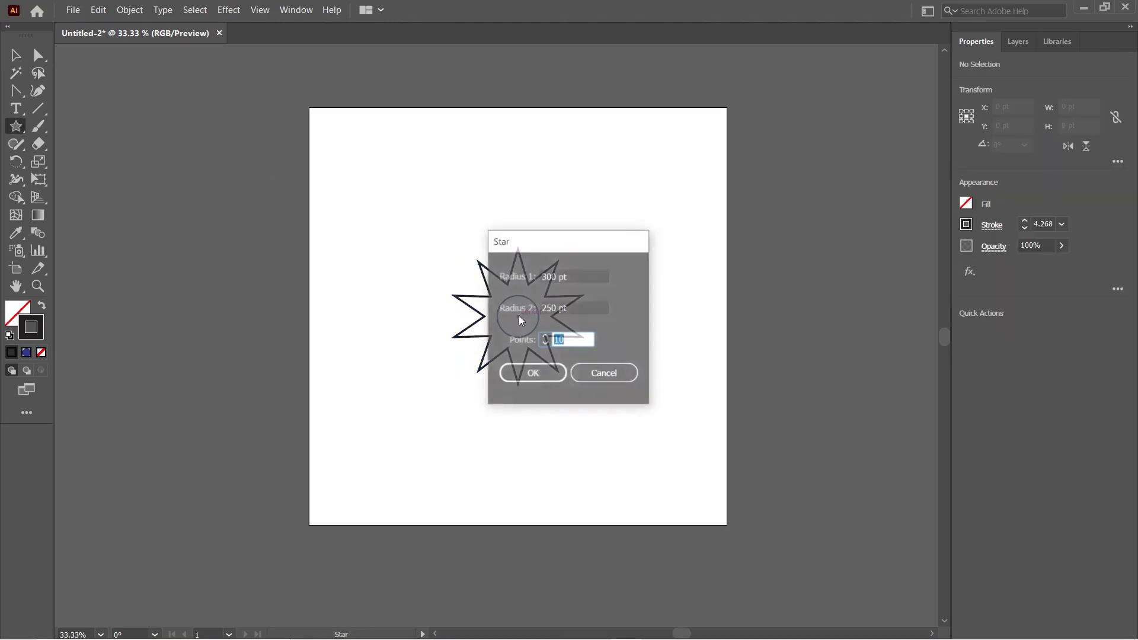
drag(556, 306, 537, 306)
text(2)
click(541, 373)
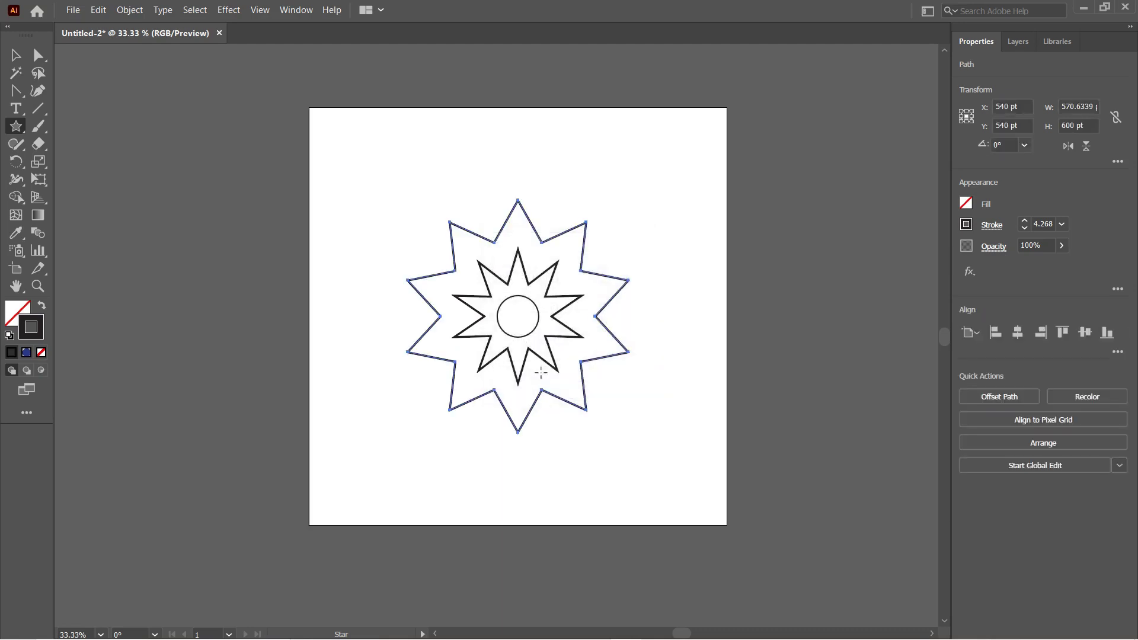
key(ctrl+shift+a)
- Convert all the outer star's tips to smooth points, then select the inner star's points
click(15, 55)
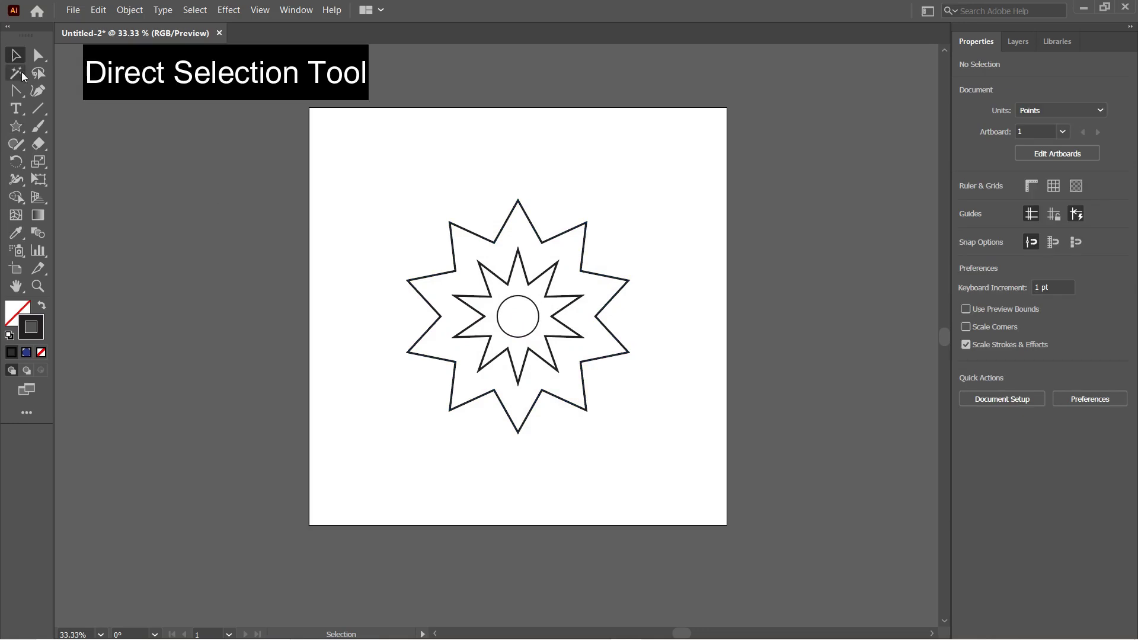
click(38, 56)
click(461, 228)
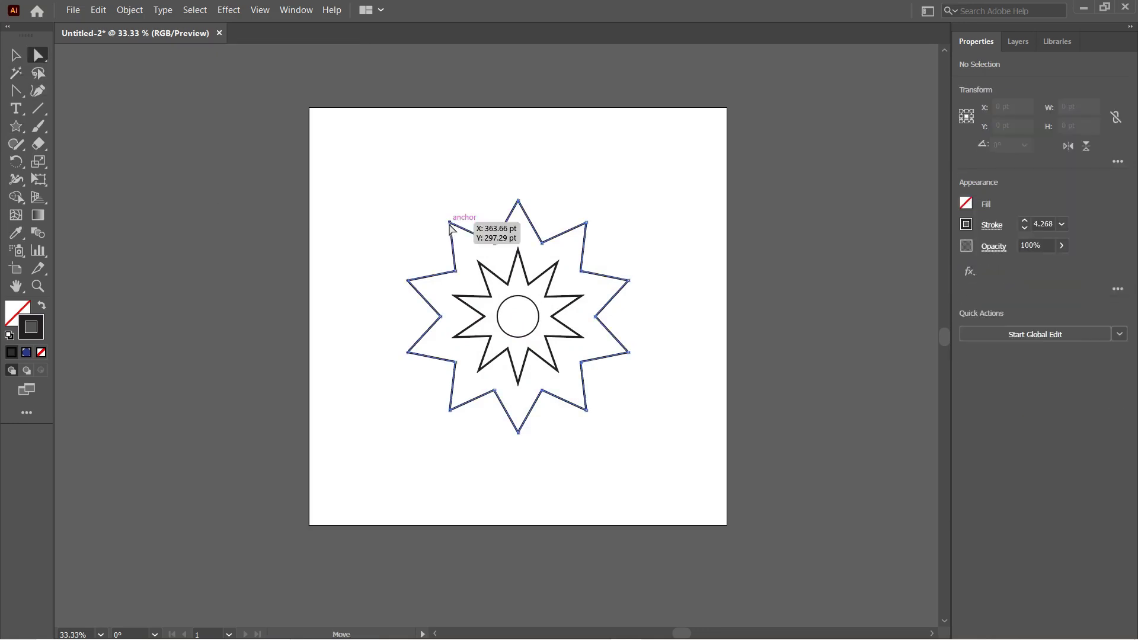
click(450, 223)
shift+click(518, 200)
shift+click(587, 223)
shift+click(629, 281)
shift+click(628, 353)
shift+click(586, 411)
shift+click(518, 432)
shift+click(450, 409)
shift+click(408, 352)
shift+click(408, 280)
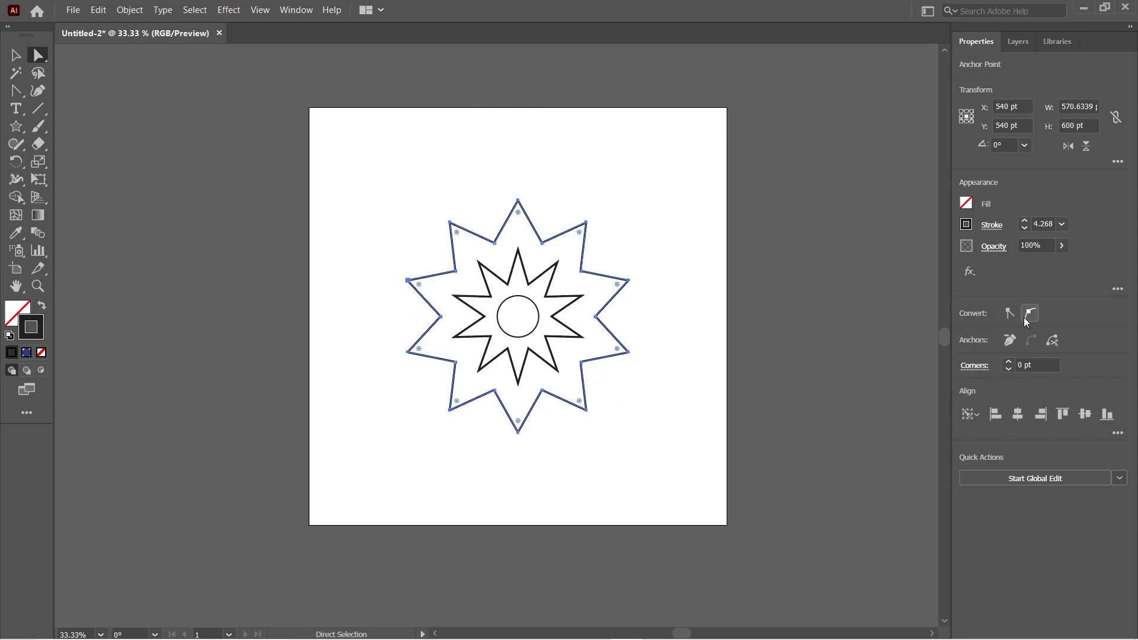
click(1030, 315)
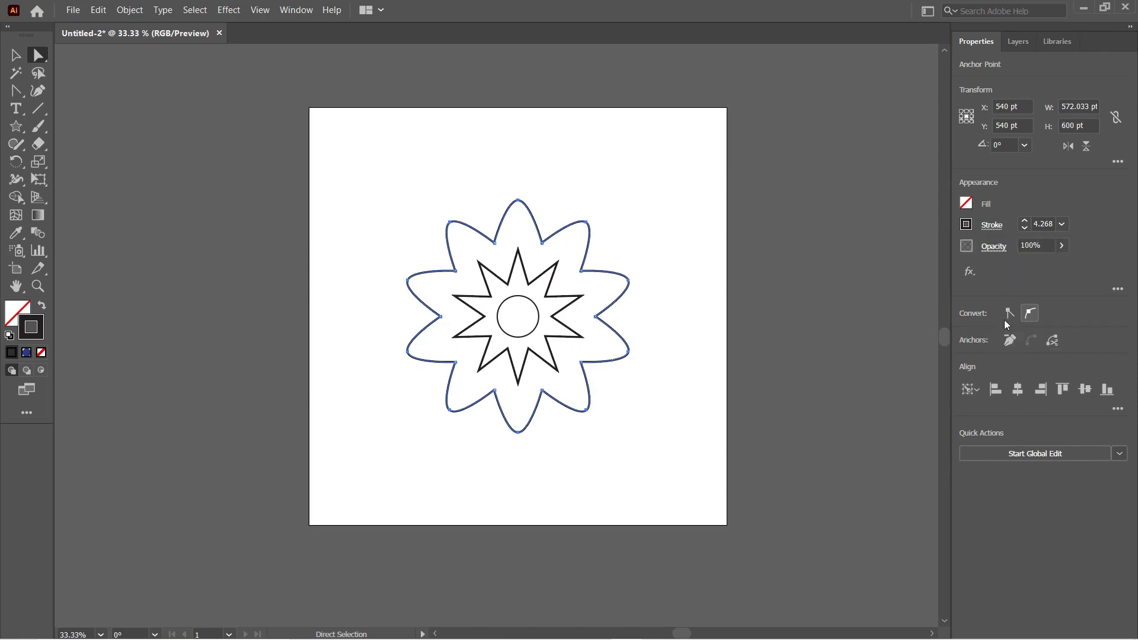
click(669, 251)
click(558, 268)
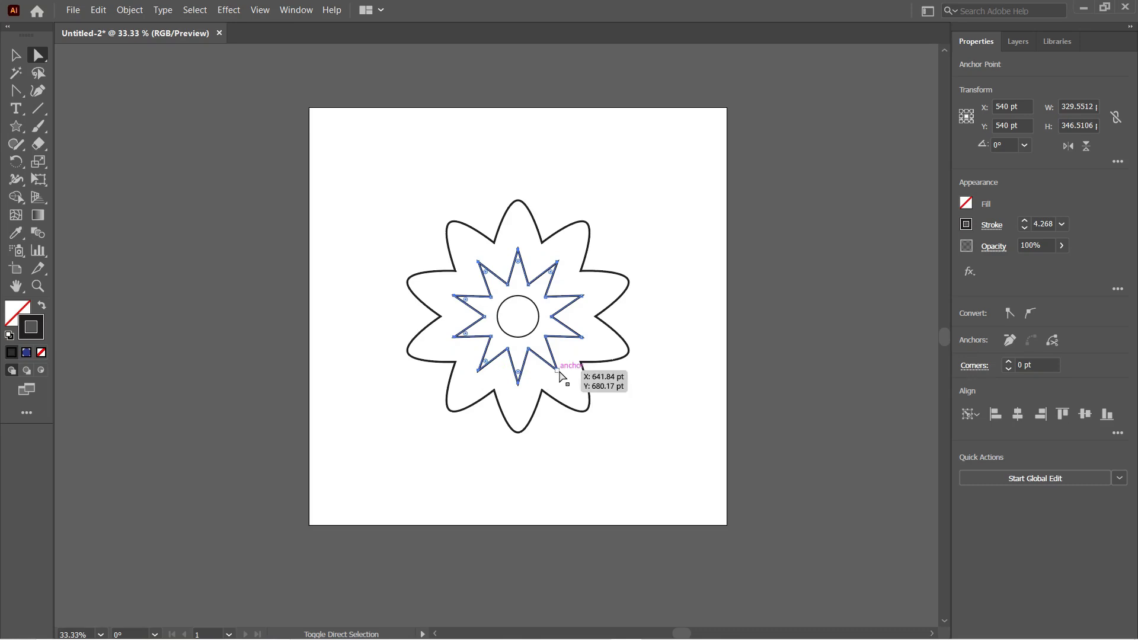
- Round the inner star's points into smooth petal curves
click(1029, 313)
click(654, 206)
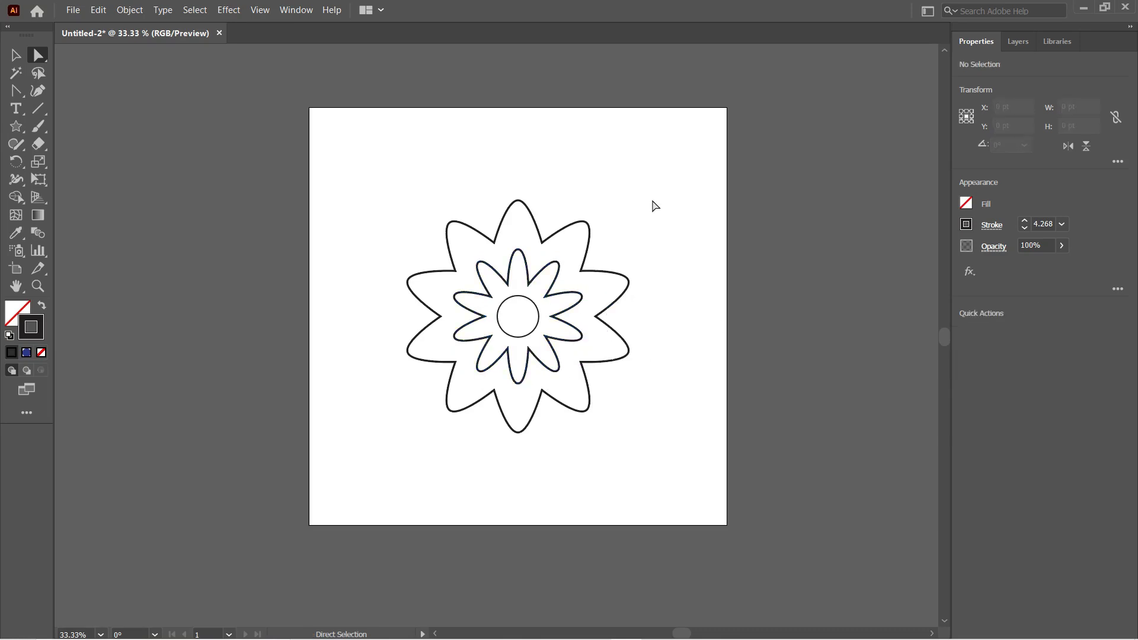
click(16, 91)
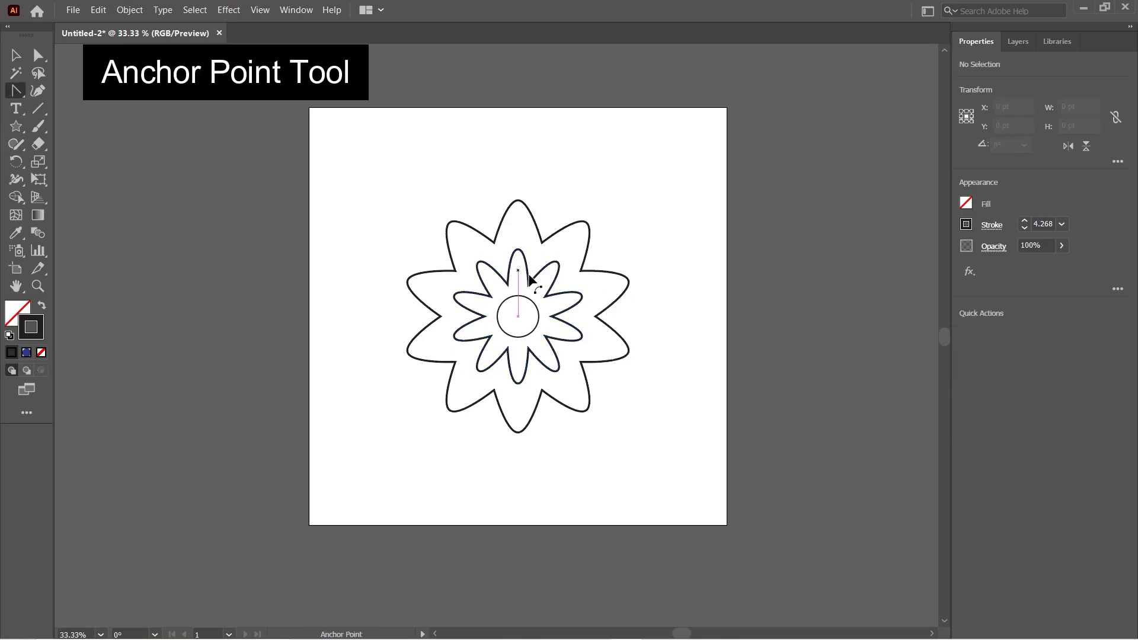
- Drag the outer flower's valley anchors outward into soft curves
click(495, 243)
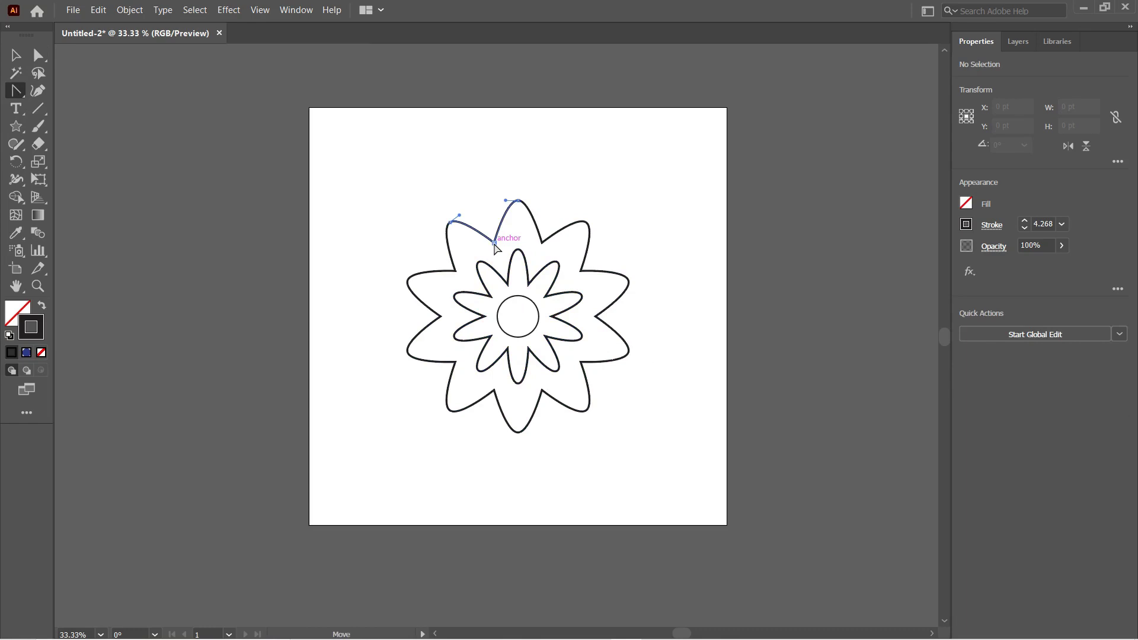
drag(494, 243, 584, 275)
click(542, 244)
drag(596, 317, 597, 321)
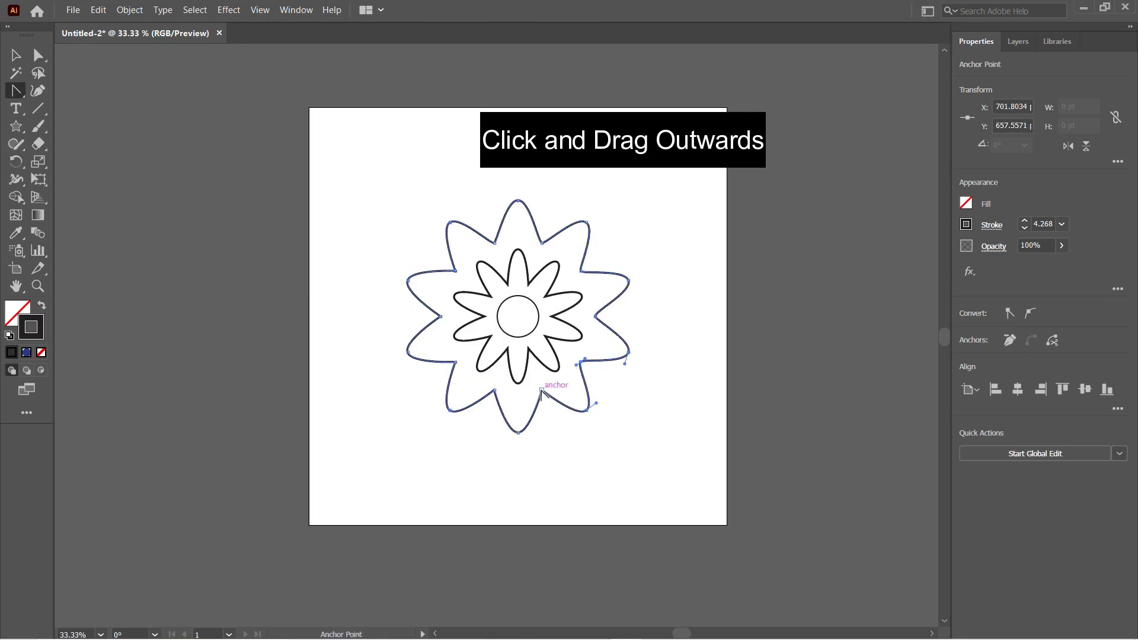
click(455, 362)
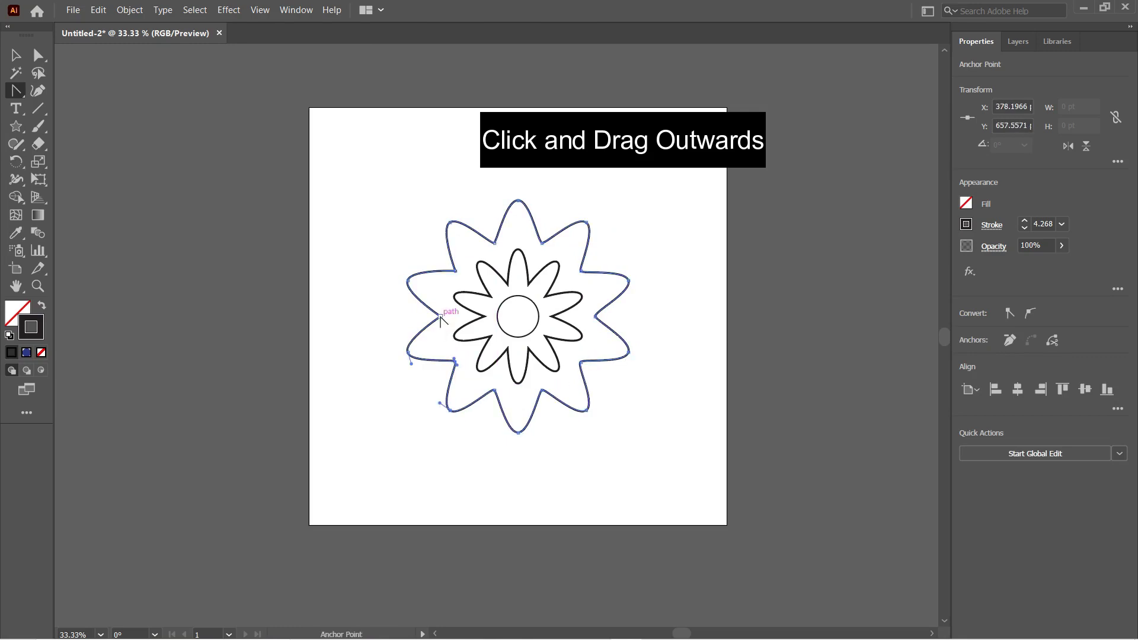
key(v)
click(300, 270)
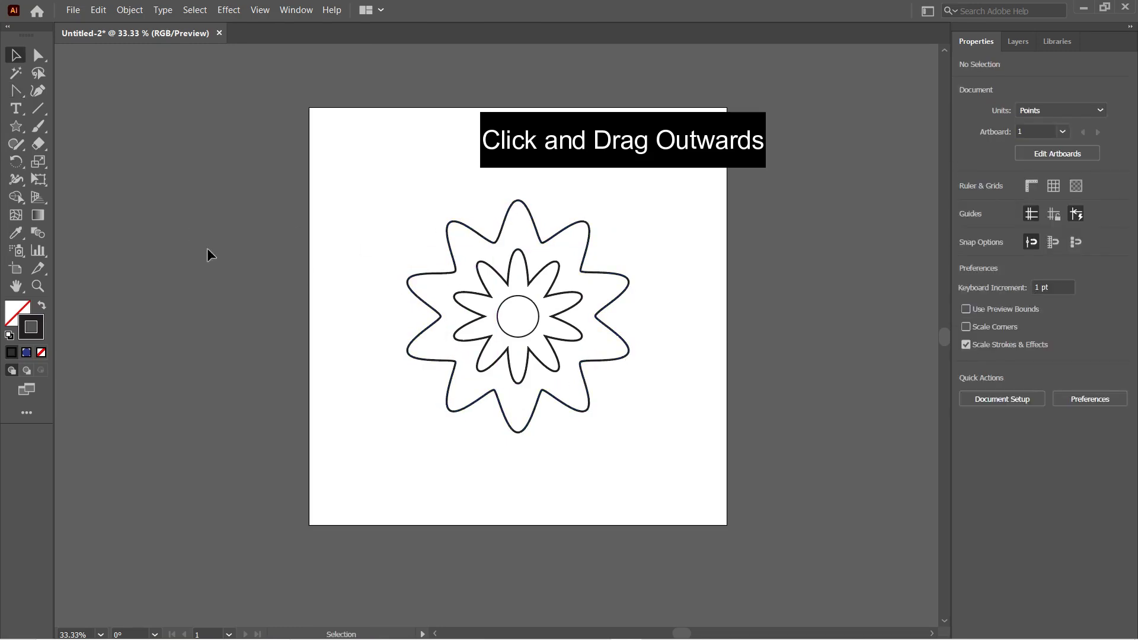
- Give the whole flower drawing a 0.3 pt stroke weight
drag(405, 212, 723, 520)
click(1040, 223)
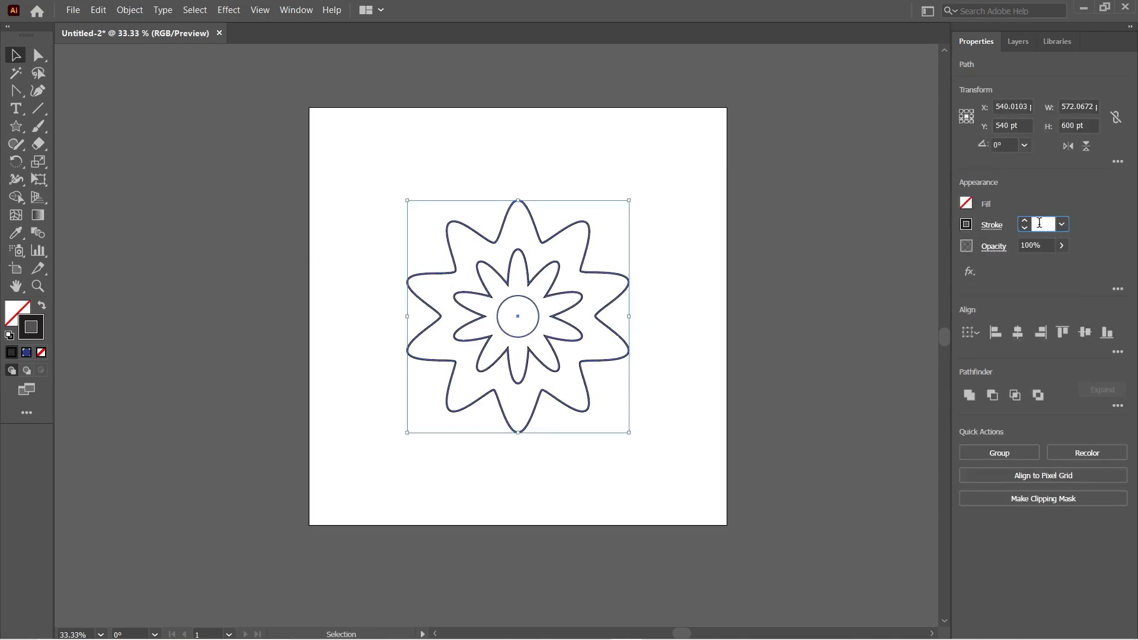
text(0.2)
key(Return)
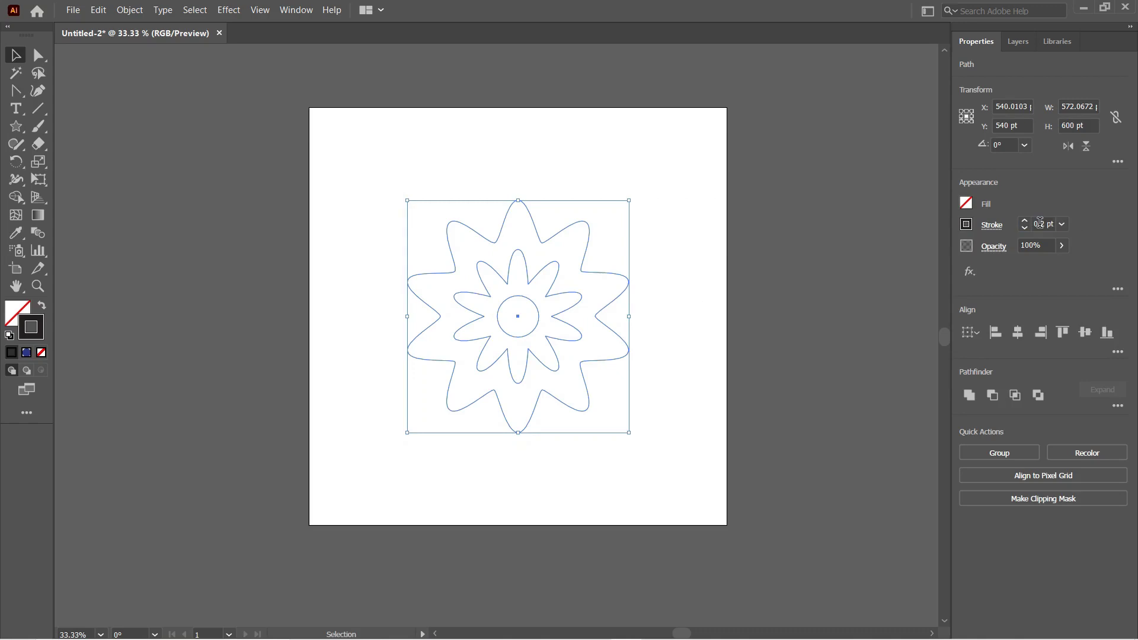
click(1050, 225)
text(0.3)
key(Return)
click(627, 171)
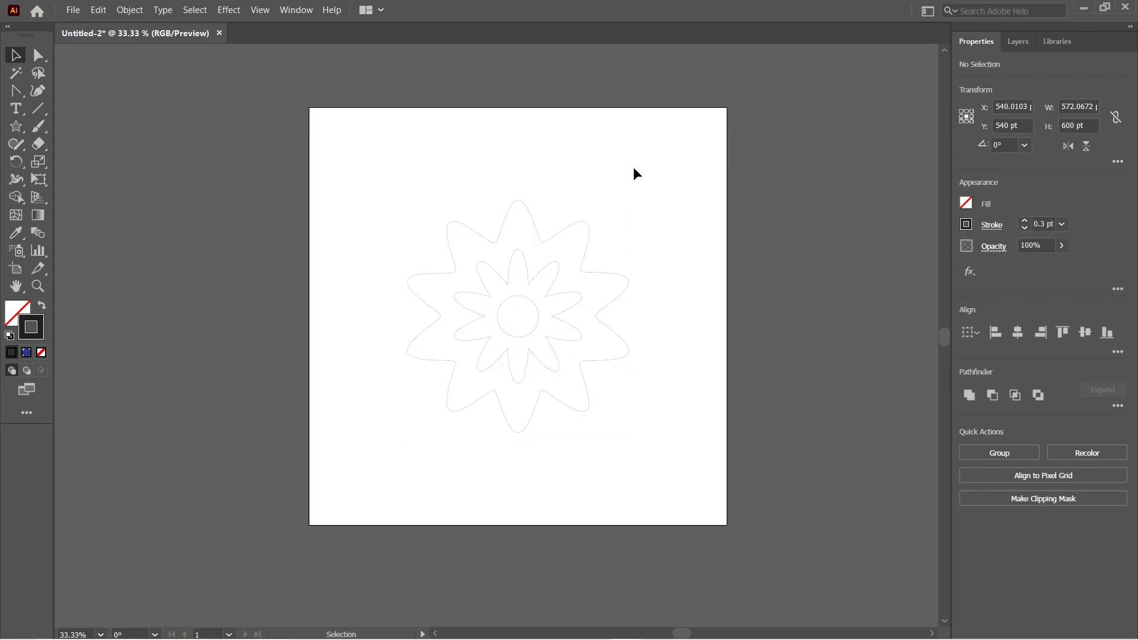
- Apply a gradient to the outer star's stroke with a mint green left stop
click(412, 298)
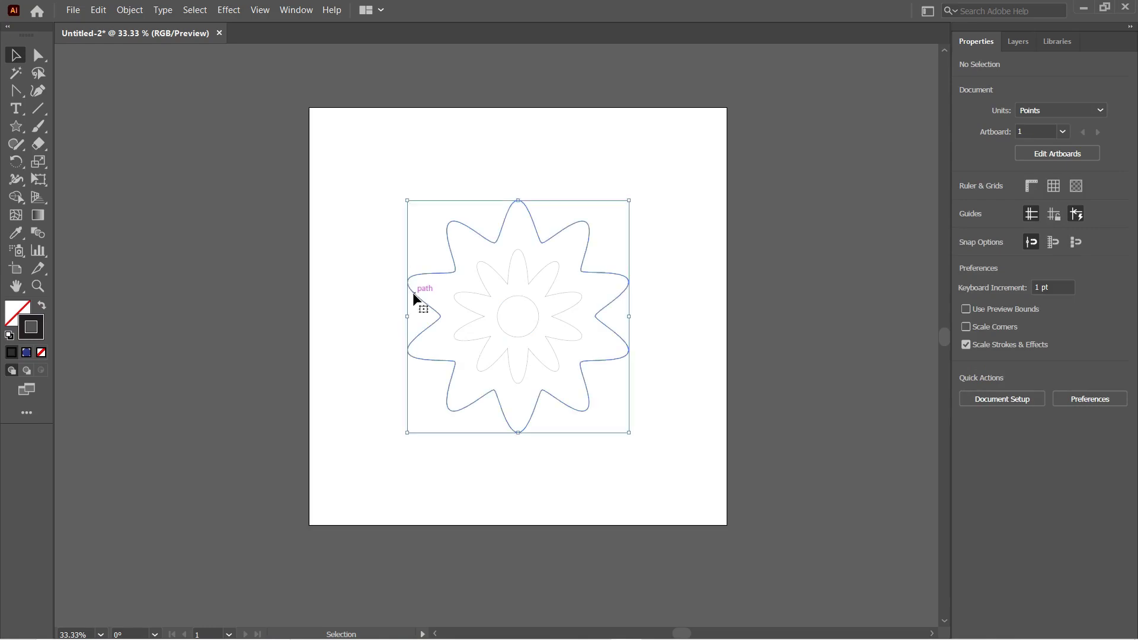
click(26, 353)
click(84, 391)
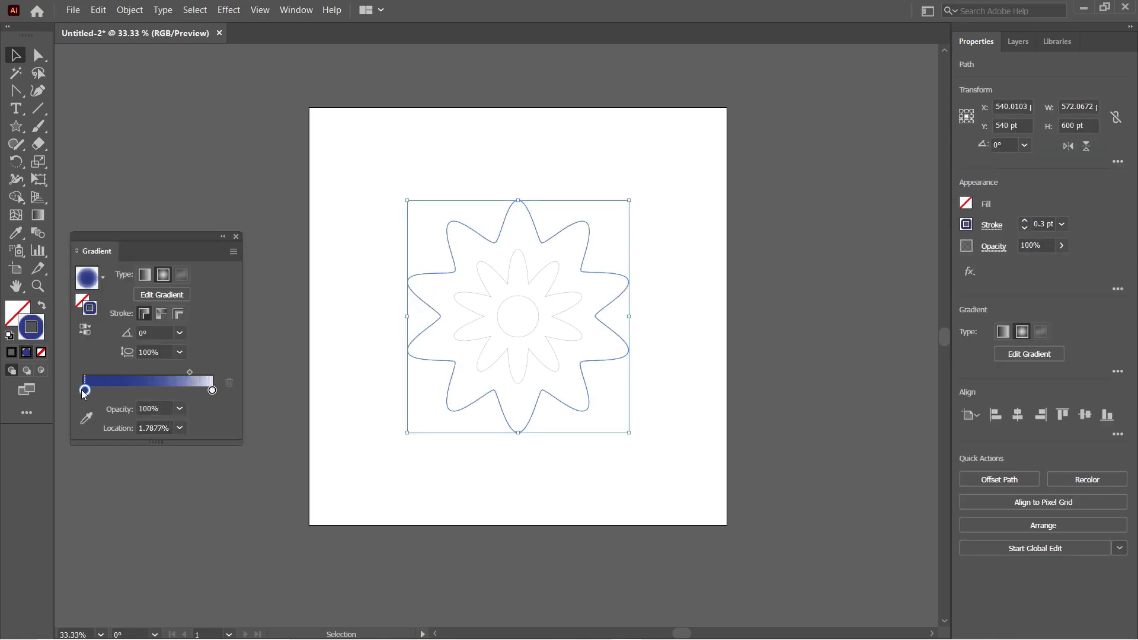
drag(83, 391, 77, 392)
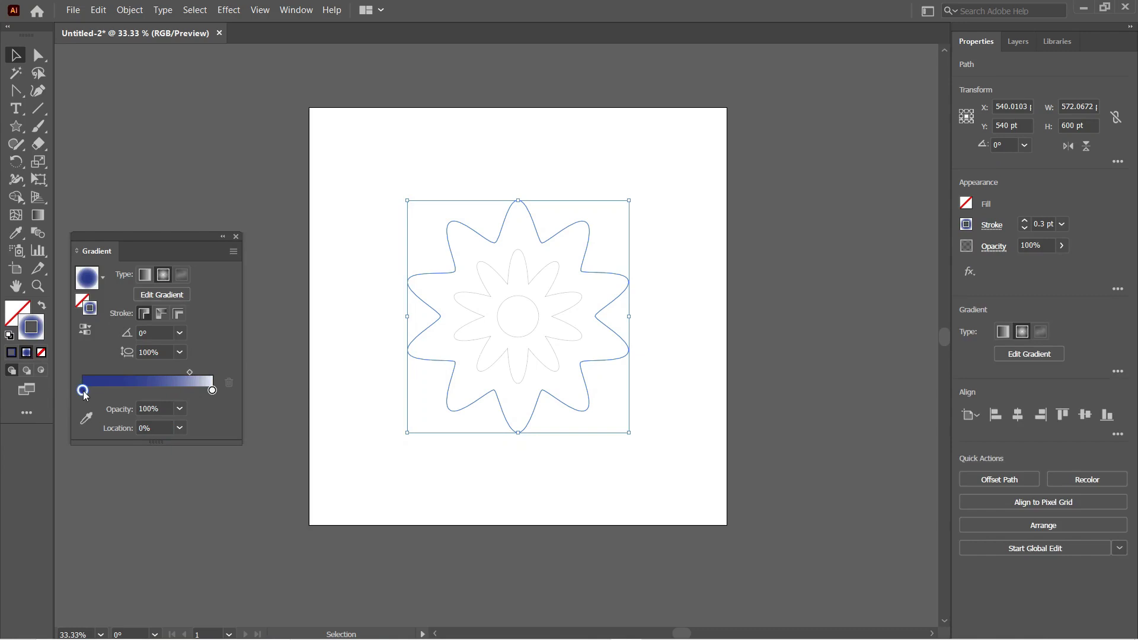
double_click(83, 392)
click(99, 454)
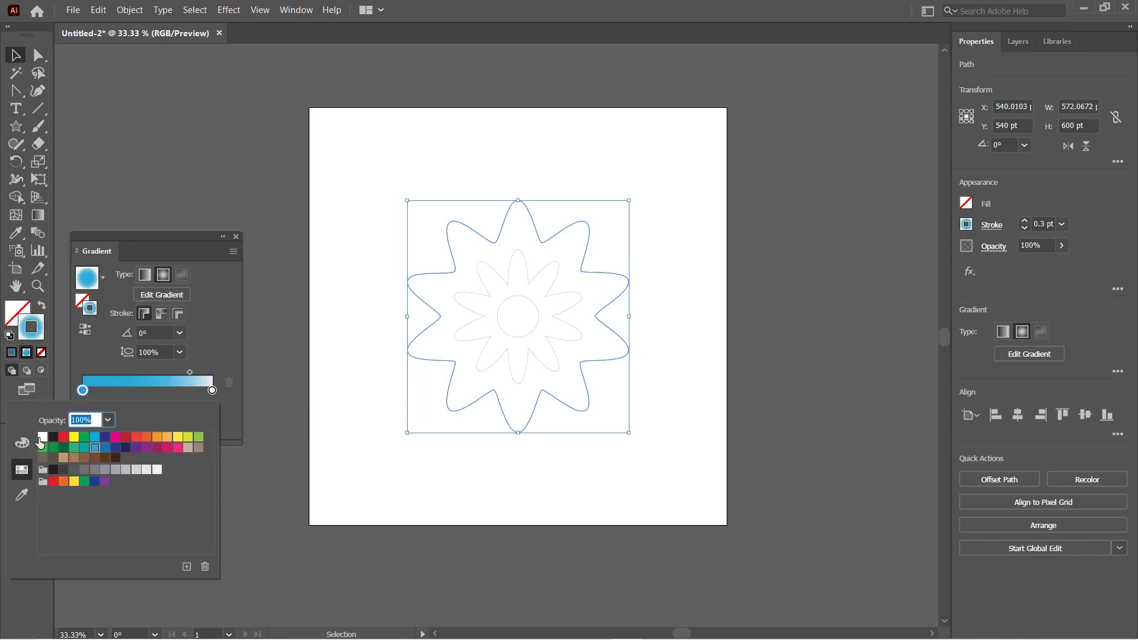
click(22, 443)
drag(109, 449, 116, 449)
drag(156, 497, 164, 473)
- Make the gradient's right stop light blue and shift the midpoint to about 53%
double_click(213, 391)
click(22, 470)
click(95, 449)
click(22, 442)
drag(189, 373, 152, 372)
click(236, 236)
click(269, 283)
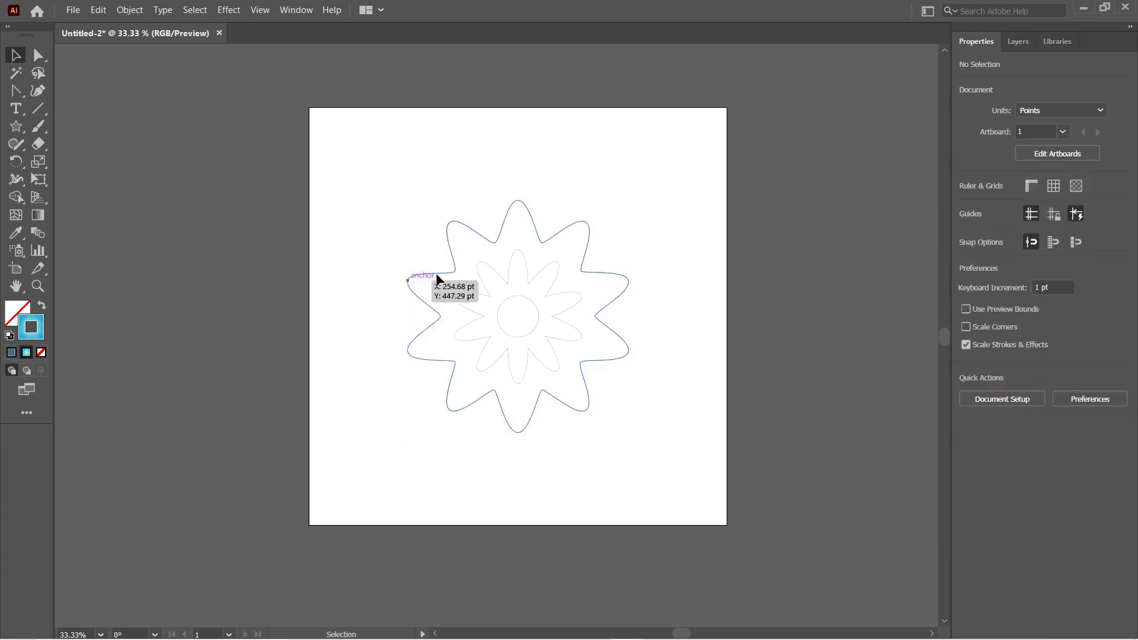
- Give the inner flower's stroke a blue gradient with a deeper blue left stop
click(486, 295)
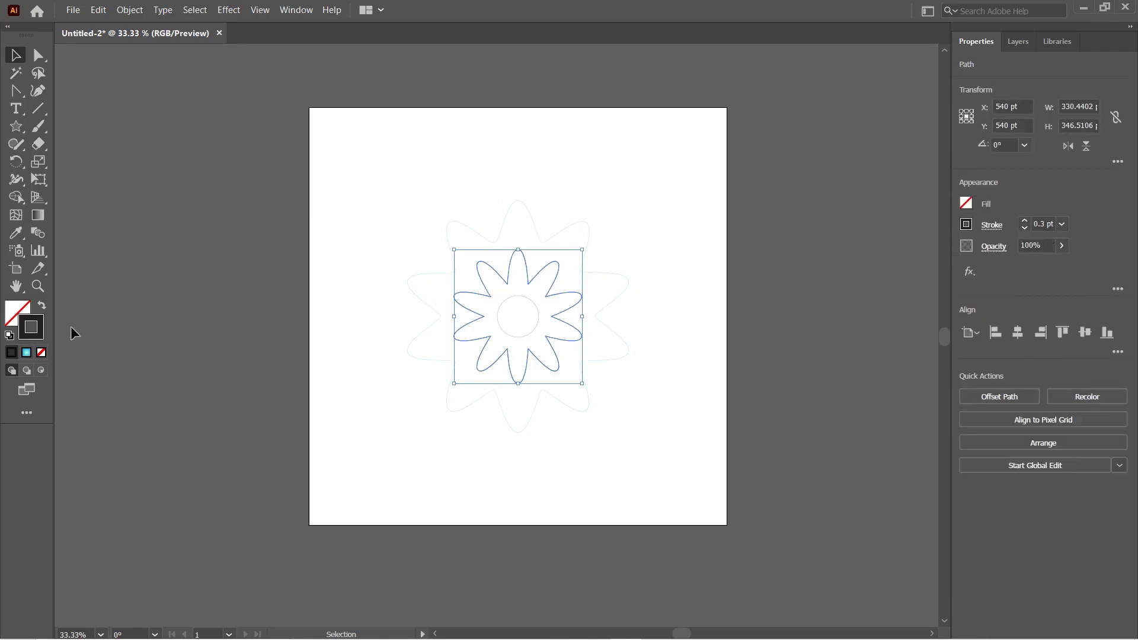
click(26, 352)
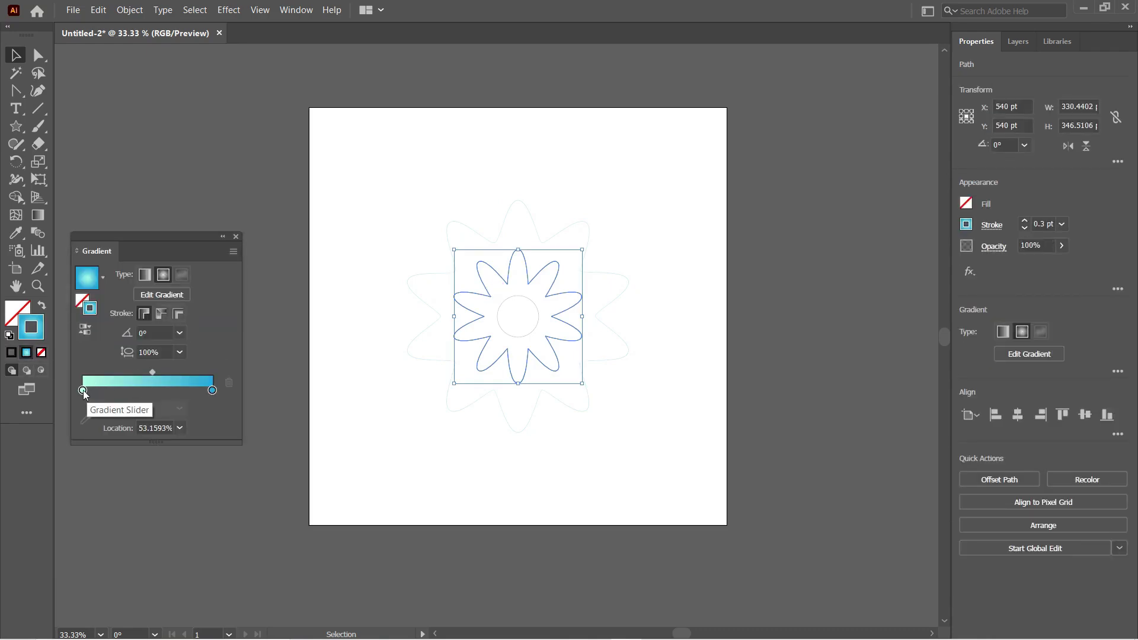
double_click(83, 390)
click(22, 469)
click(95, 448)
click(105, 448)
click(212, 391)
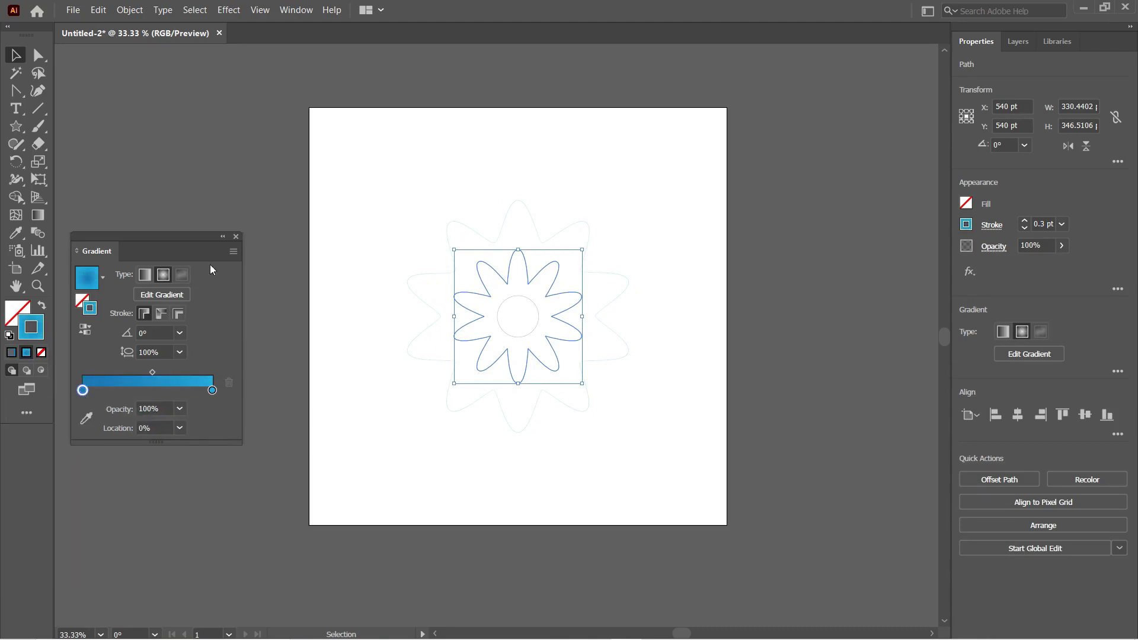
click(236, 237)
click(295, 300)
- Give the centre circle's stroke a dark-to-pale blue gradient, dark stop moved to about 84%
click(501, 325)
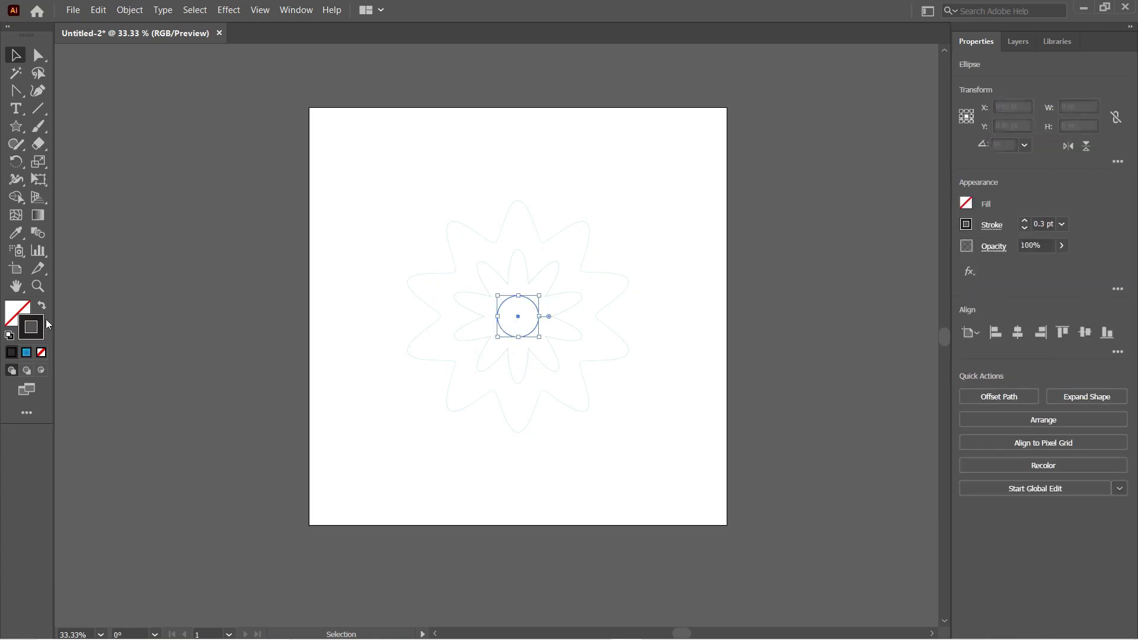
click(27, 353)
double_click(83, 390)
click(115, 449)
click(213, 389)
double_click(213, 390)
click(22, 444)
drag(108, 453, 133, 450)
click(155, 377)
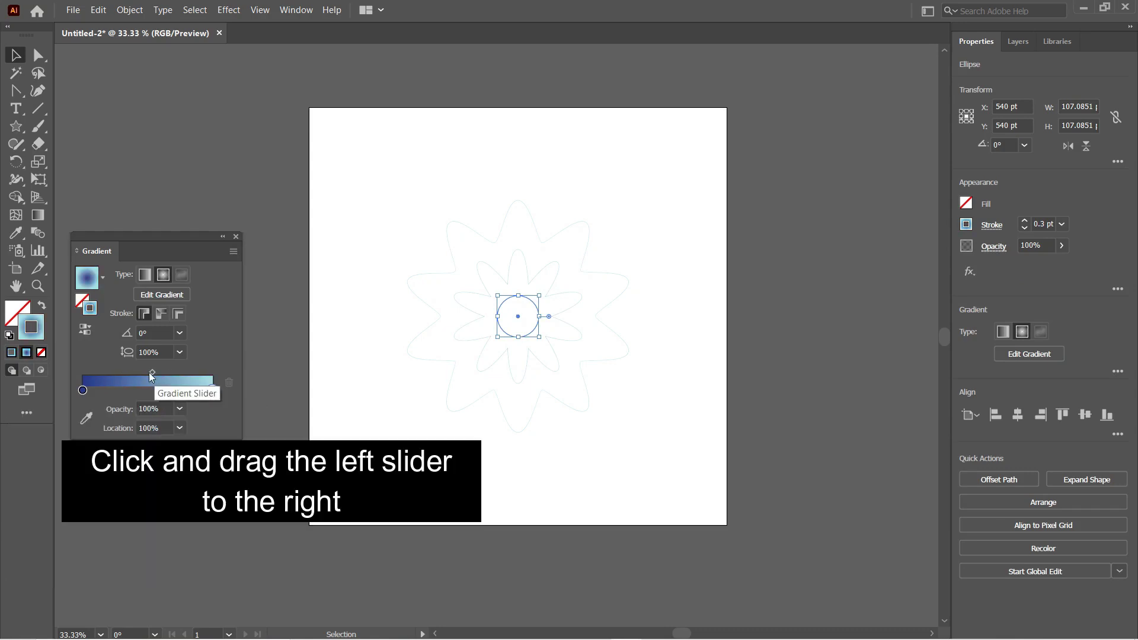
drag(82, 392, 191, 391)
click(236, 237)
click(329, 250)
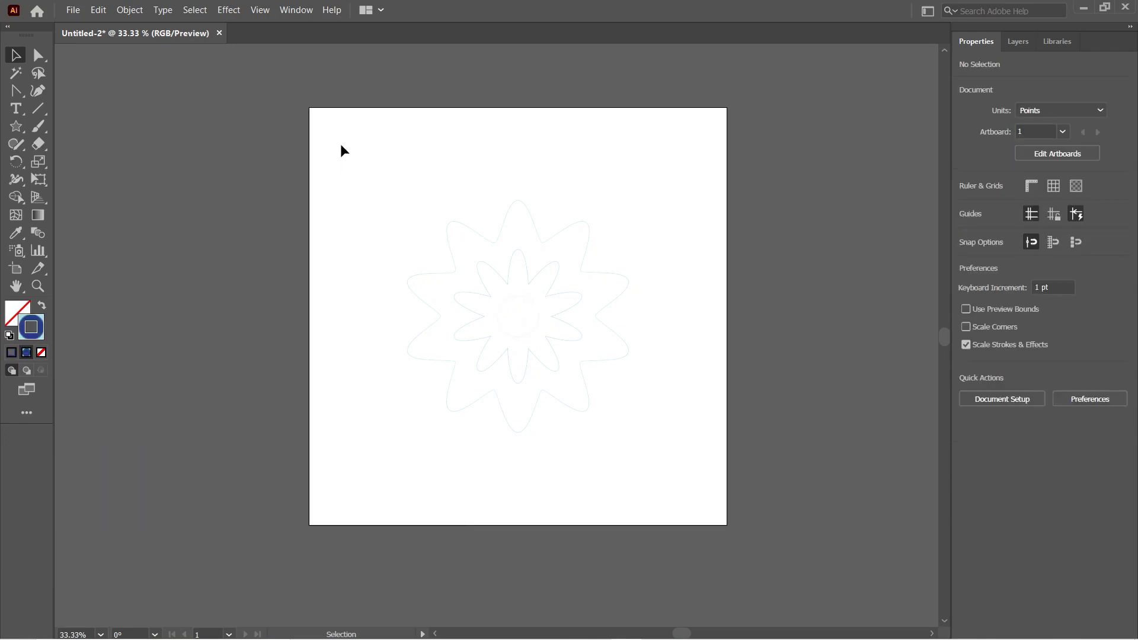
- Select all three outlines and set Blend Options spacing to Specified Steps, 400
drag(341, 146, 681, 485)
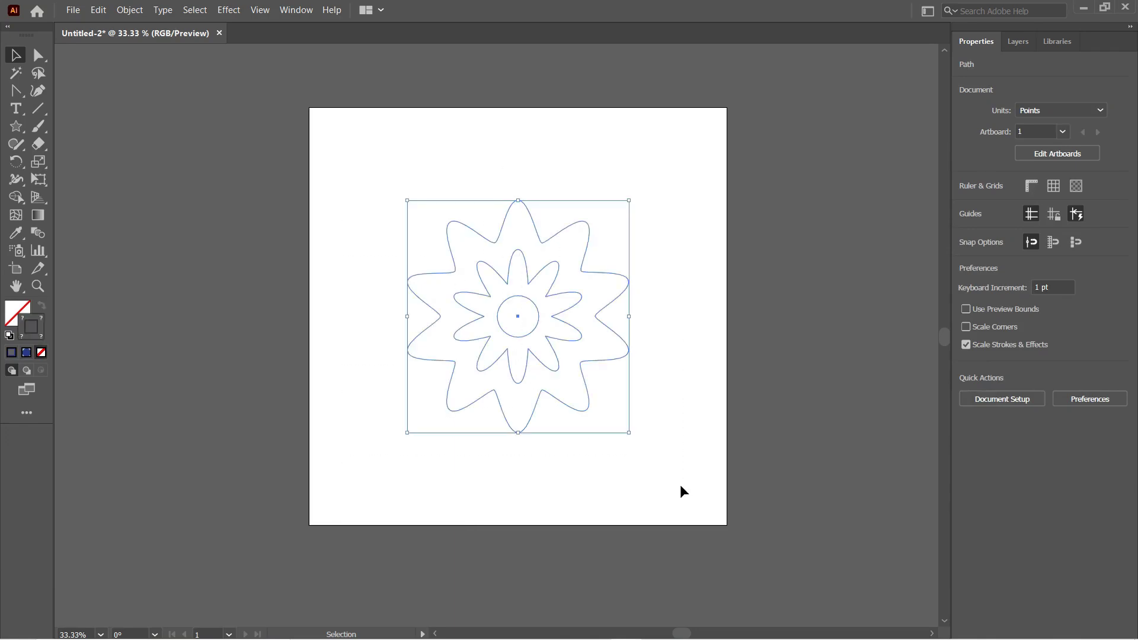
click(121, 10)
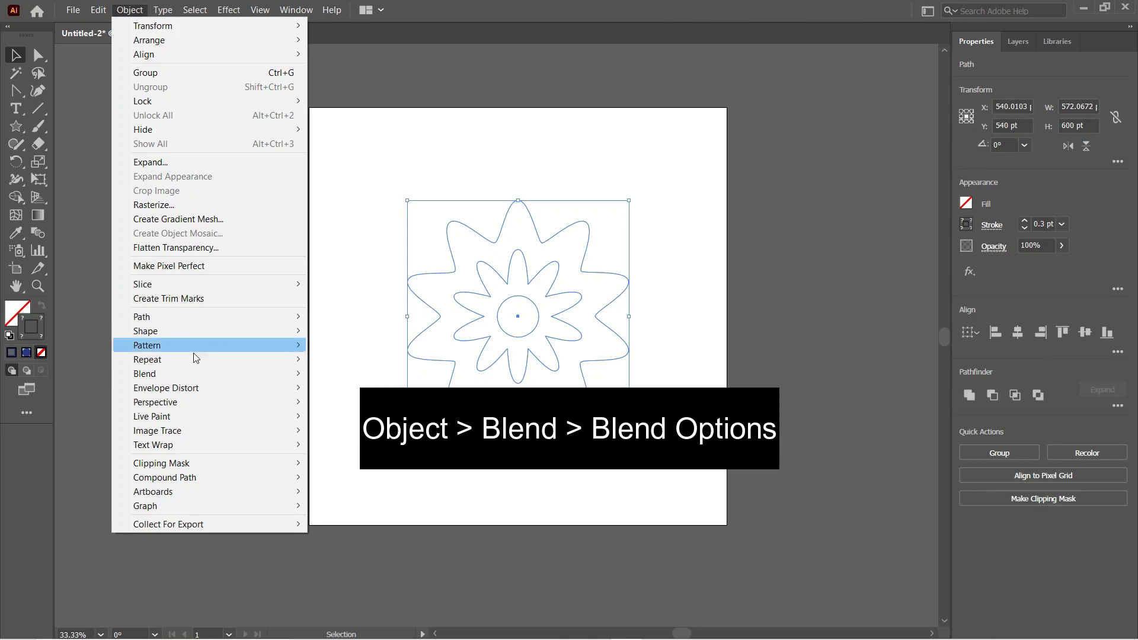
mouse_move(267, 374)
click(333, 406)
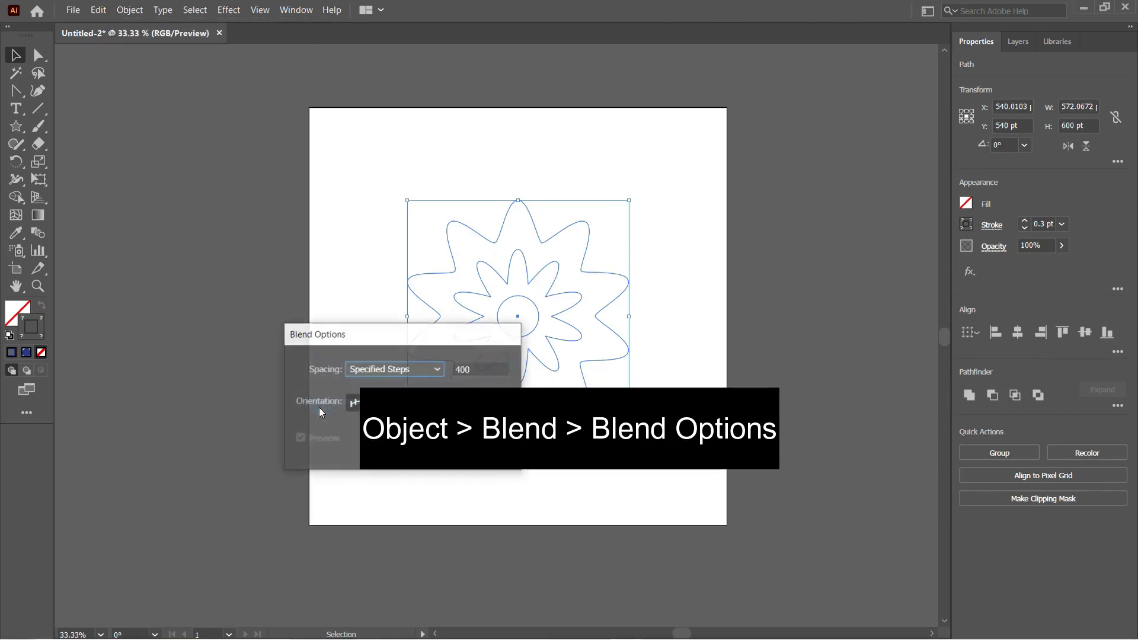
click(376, 369)
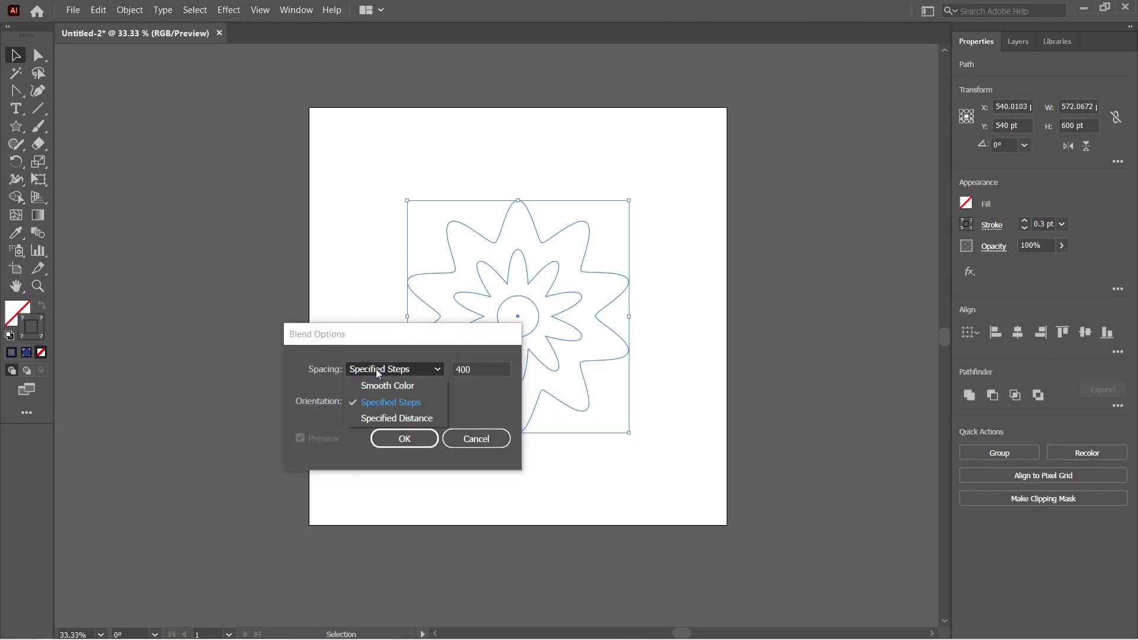
click(385, 404)
click(476, 369)
drag(476, 370, 453, 368)
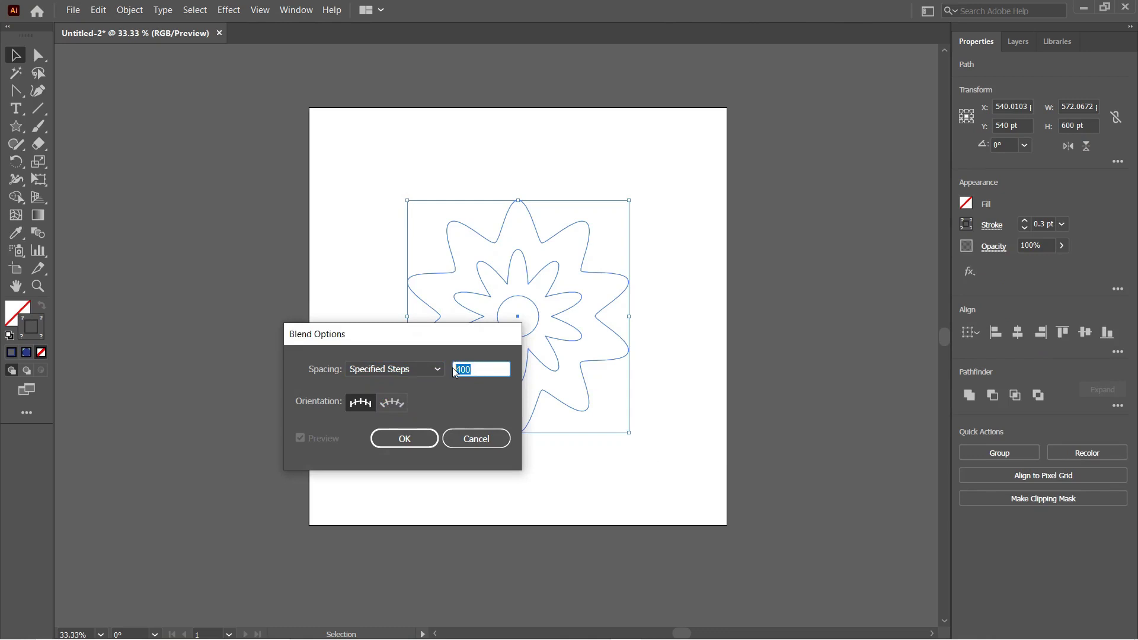
text(3)
key(BackSpace)
text(400)
click(418, 437)
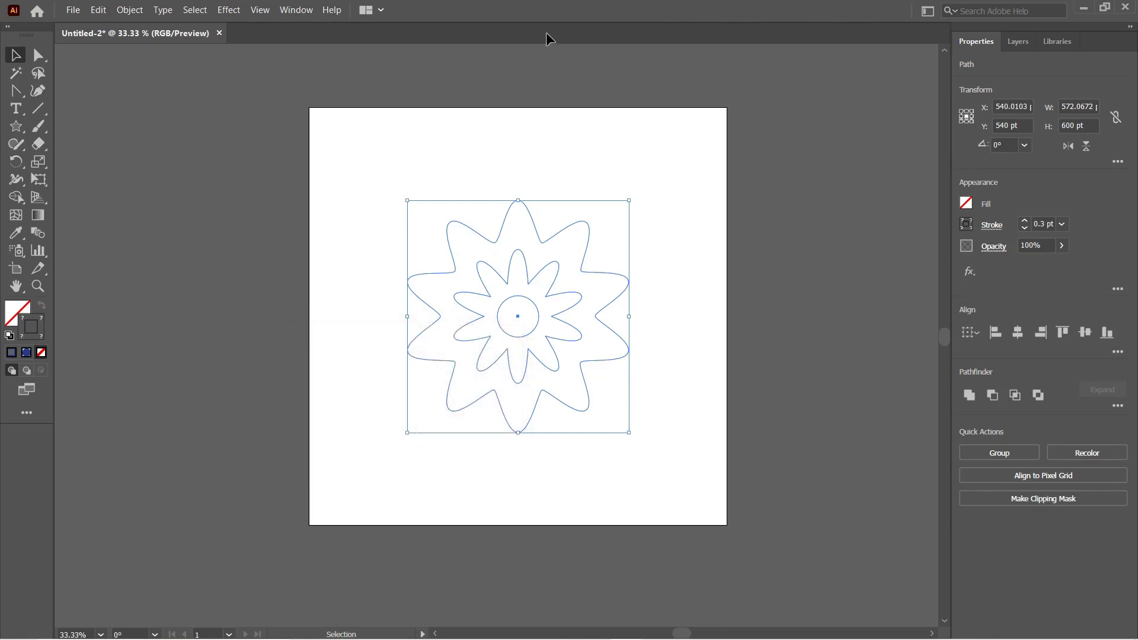
click(129, 10)
- Make the blend of the three outlines into a ribbed blue flower and reselect it
mouse_move(214, 373)
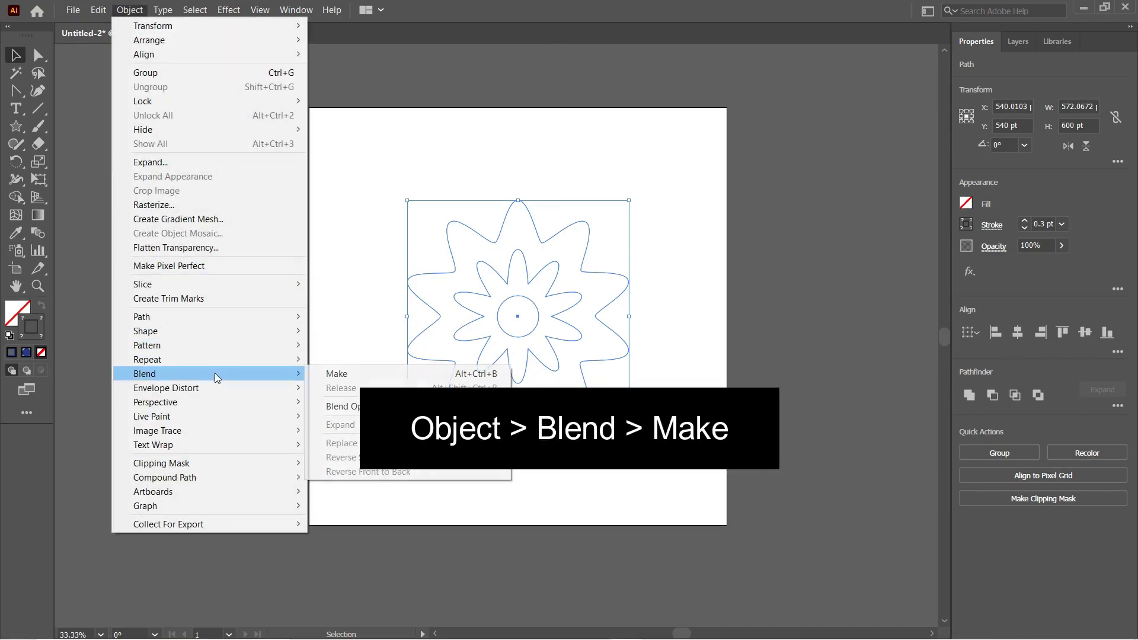
click(323, 377)
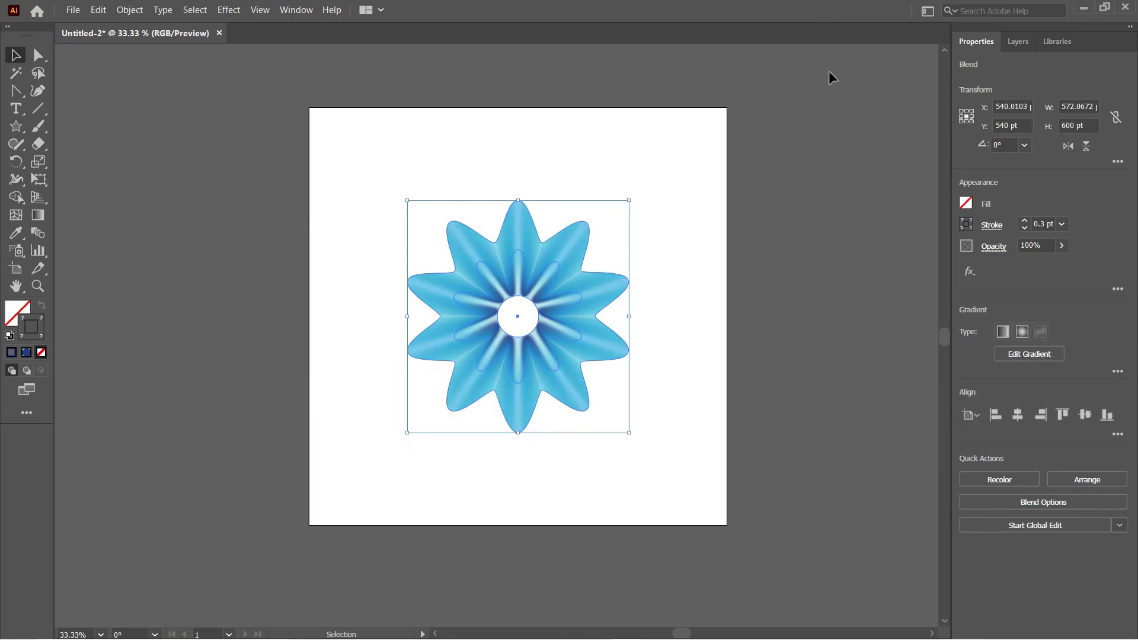
click(629, 132)
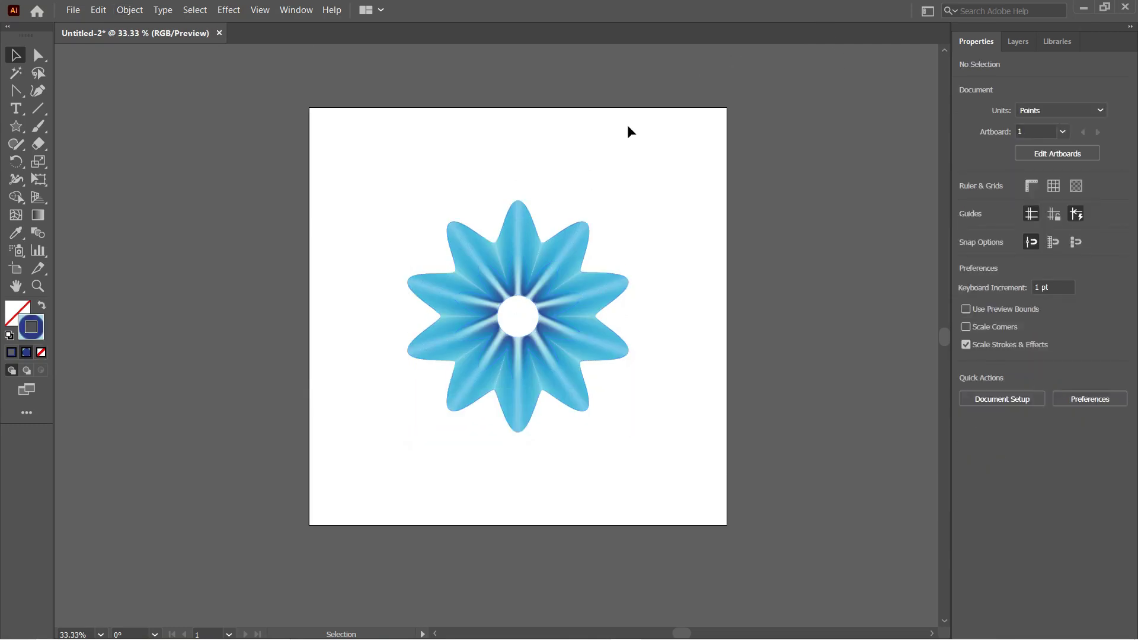
click(574, 239)
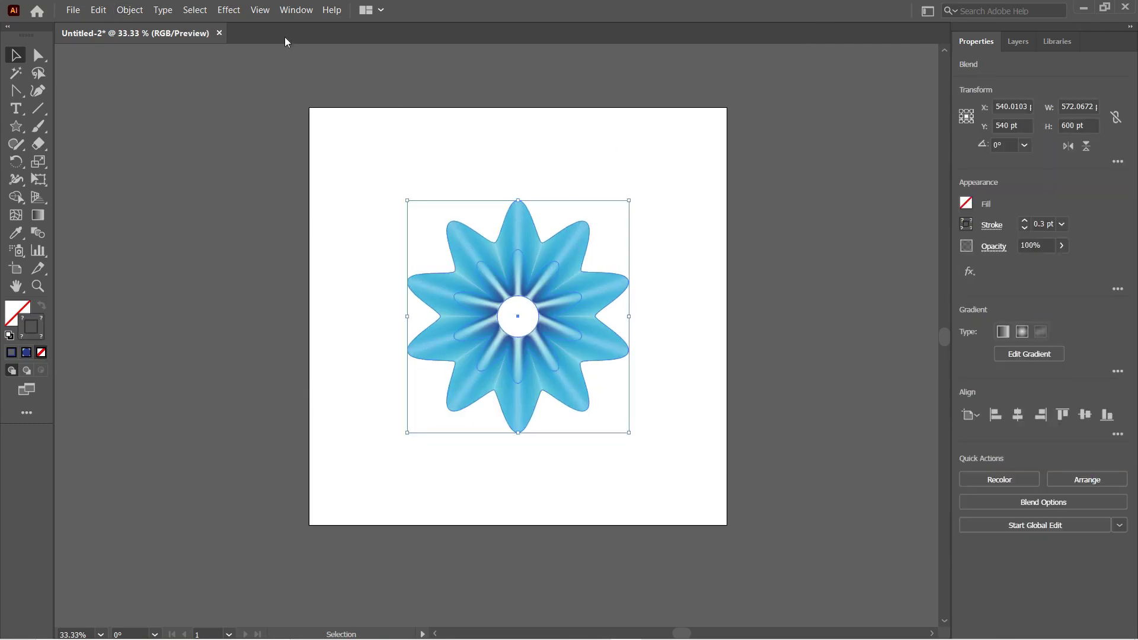
click(229, 10)
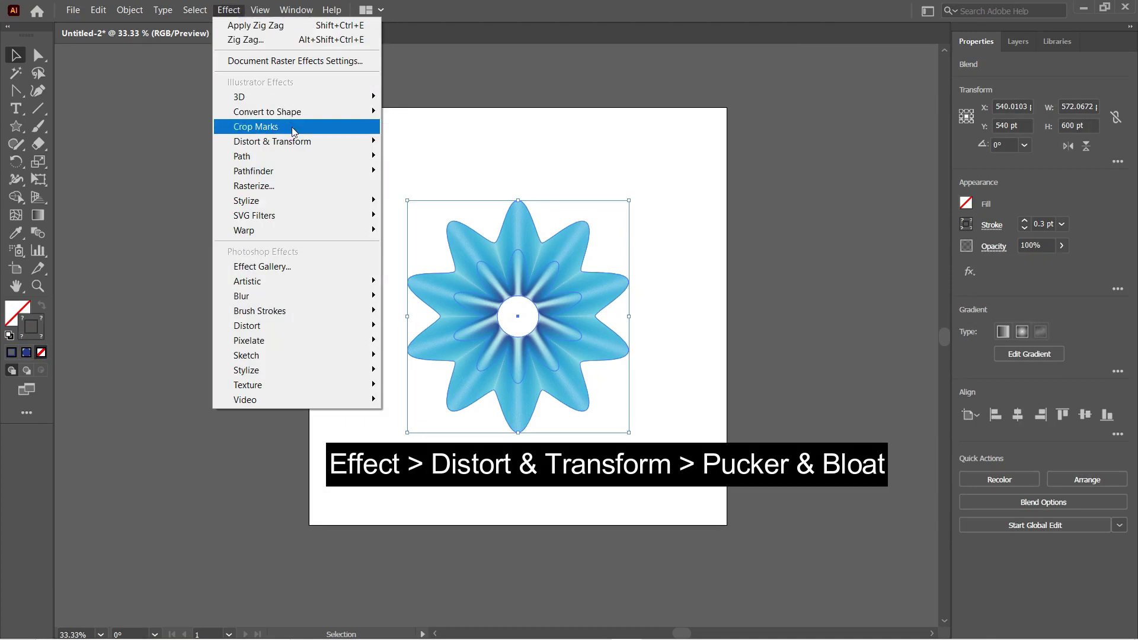
- Fill the square white and bloat it into a clover with Pucker & Bloat
mouse_move(279, 142)
click(415, 156)
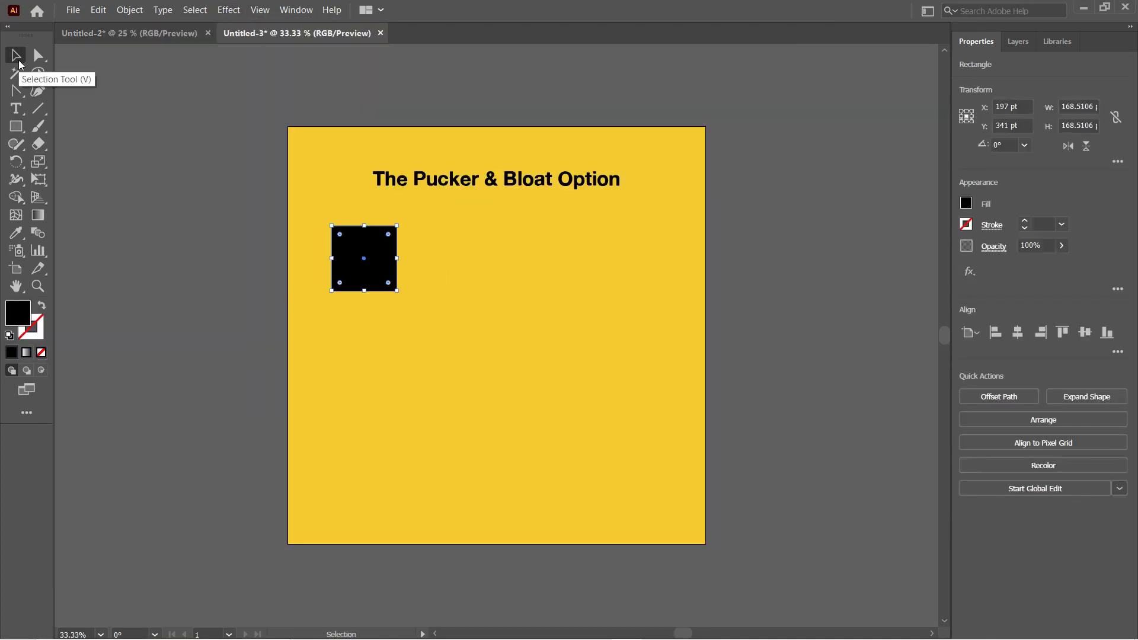
click(966, 204)
click(818, 254)
click(229, 10)
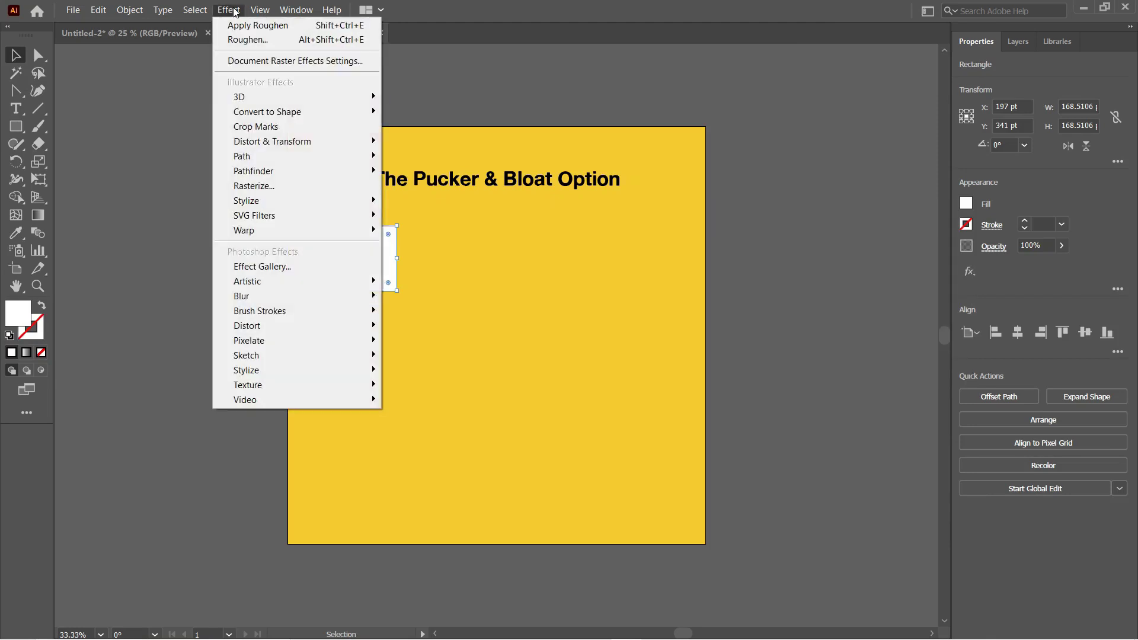
mouse_move(310, 141)
click(415, 156)
drag(458, 295, 650, 294)
drag(603, 330, 574, 340)
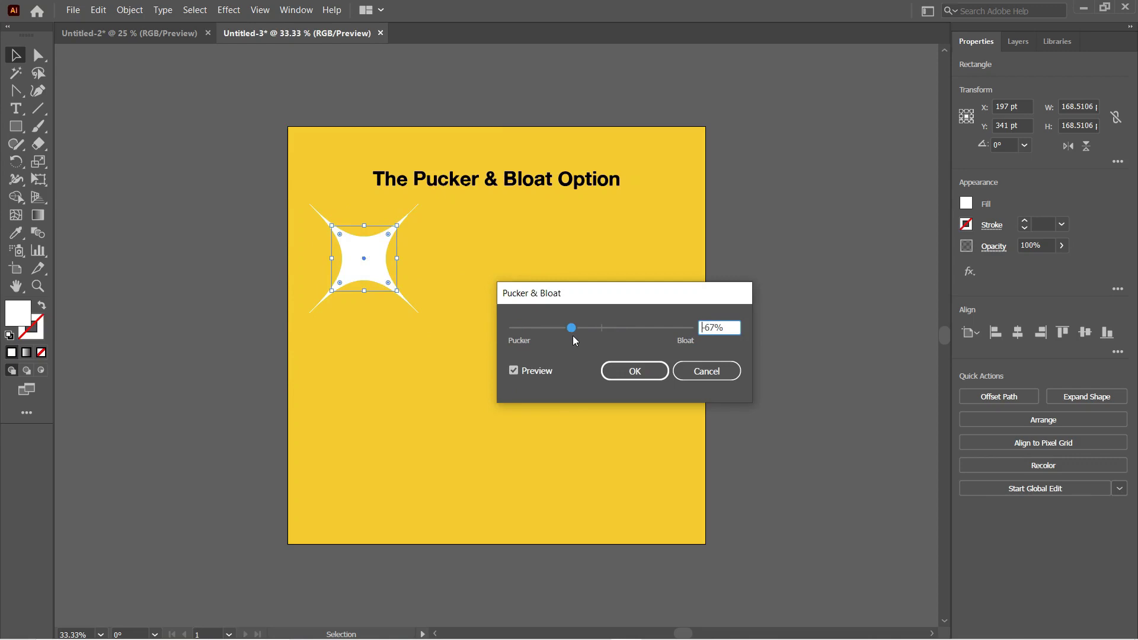
drag(571, 328, 638, 328)
click(635, 371)
click(136, 168)
- Draw a white square beside the clover and pucker it into a star
click(16, 126)
drag(455, 216, 531, 292)
key(v)
click(229, 10)
click(259, 39)
drag(601, 328, 576, 329)
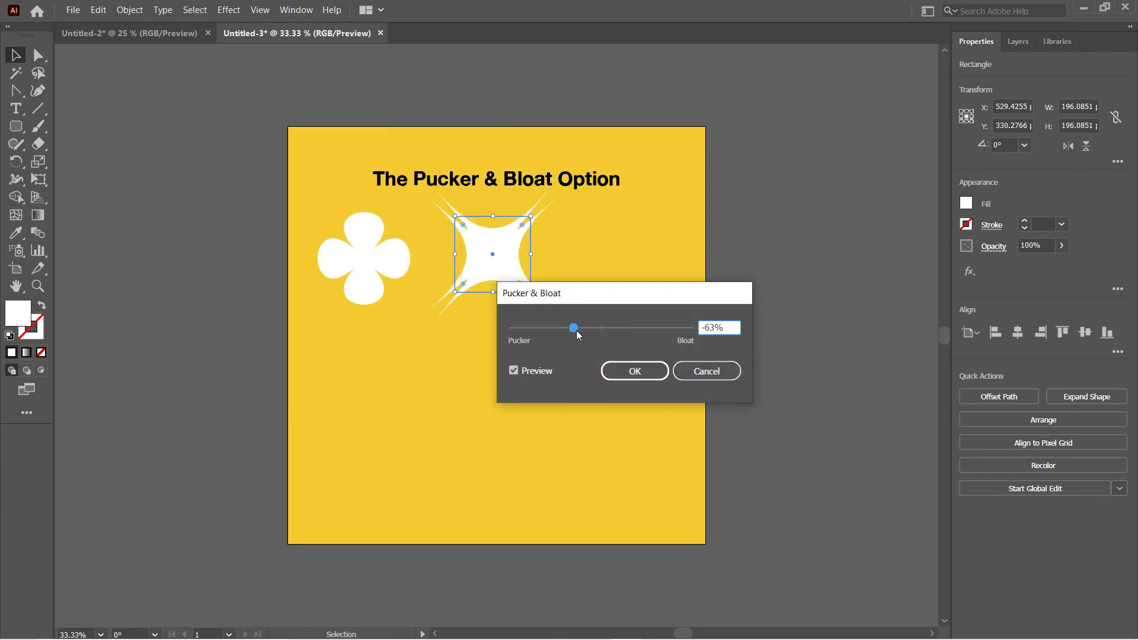
click(613, 372)
click(131, 176)
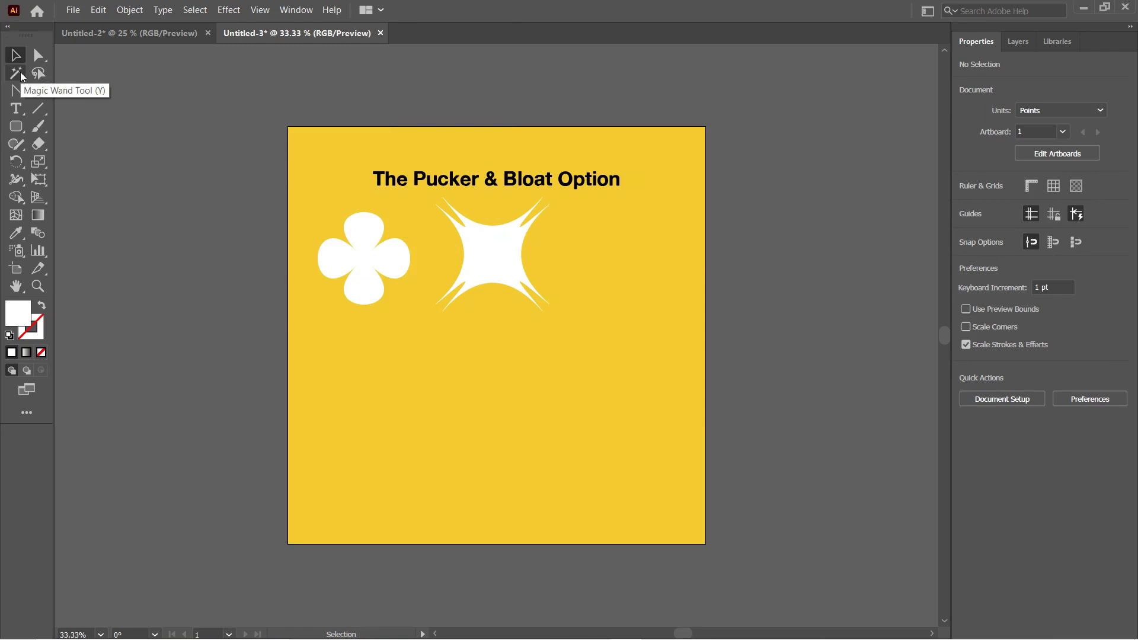
- Draw a circle right of the star and pucker it into a four-point star
drag(16, 126, 65, 162)
drag(598, 215, 672, 290)
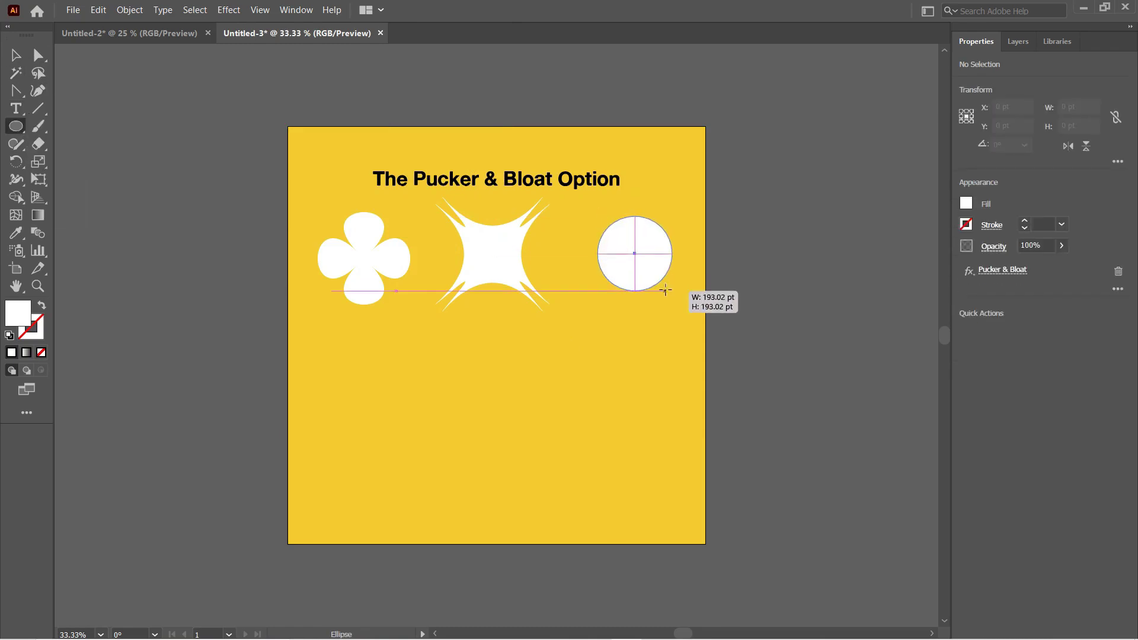
click(12, 58)
click(230, 10)
mouse_move(374, 142)
click(418, 156)
drag(528, 291, 450, 308)
drag(524, 345, 491, 346)
click(558, 387)
- Draw a hexagon under the clover and bloat it into a six-petal flower
drag(16, 126, 122, 178)
drag(326, 351, 366, 387)
click(16, 56)
drag(336, 310, 372, 347)
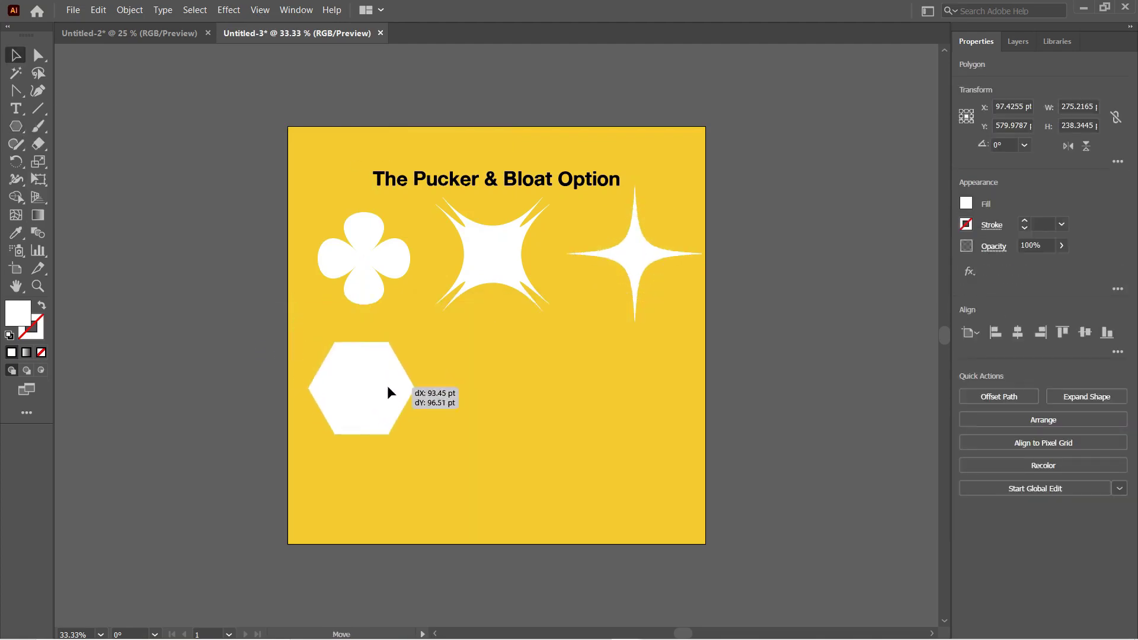
click(230, 11)
mouse_move(375, 143)
click(418, 155)
drag(525, 346, 567, 349)
click(558, 387)
click(208, 246)
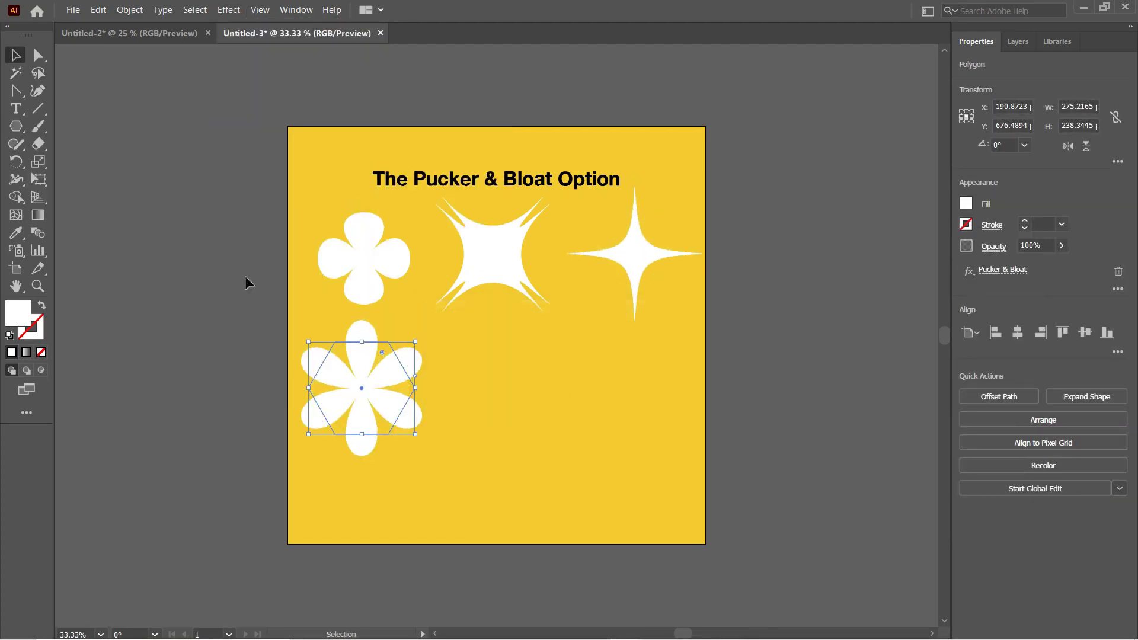
- Draw trial stars, including one with both radii set to 5, and delete them
drag(16, 126, 122, 196)
drag(478, 336, 527, 384)
click(16, 56)
drag(473, 310, 503, 356)
key(Delete)
drag(16, 126, 83, 195)
click(513, 377)
drag(730, 292, 658, 293)
text(5)
key(Tab)
text(5)
click(654, 390)
click(16, 56)
drag(516, 379, 554, 419)
key(Delete)
- Bloat a new five-point star into a daisy, then bloat the blue flower blend 57%
click(16, 127)
click(497, 377)
drag(705, 293, 659, 294)
text(10050)
drag(692, 355, 670, 356)
text(5)
click(654, 390)
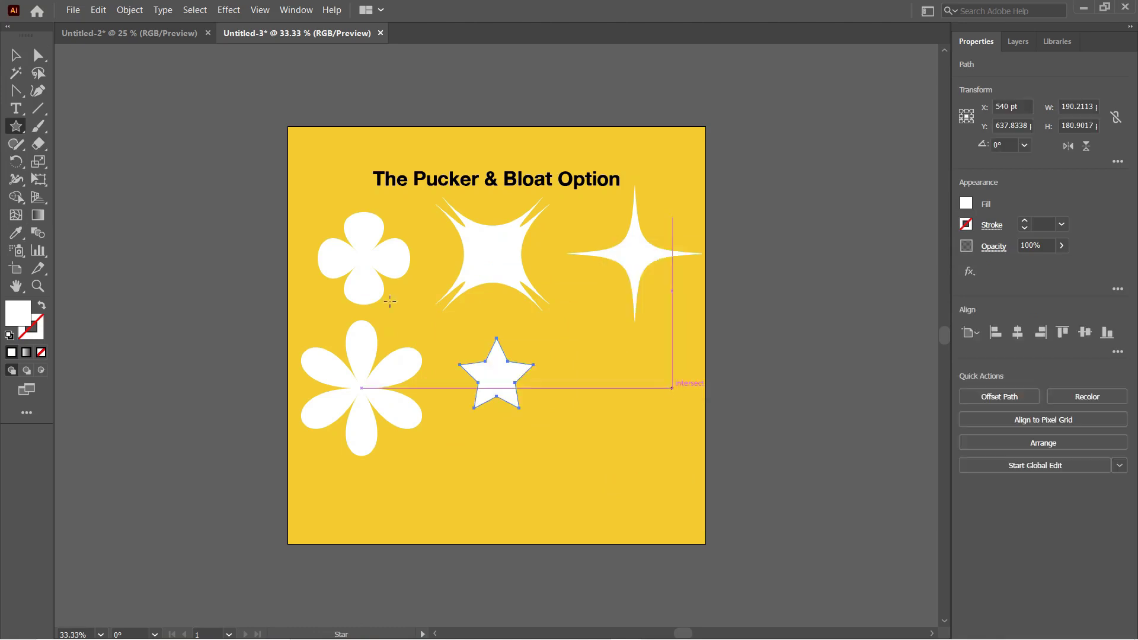
click(16, 56)
drag(534, 409, 551, 423)
click(229, 10)
click(427, 157)
drag(477, 222, 505, 238)
key(Return)
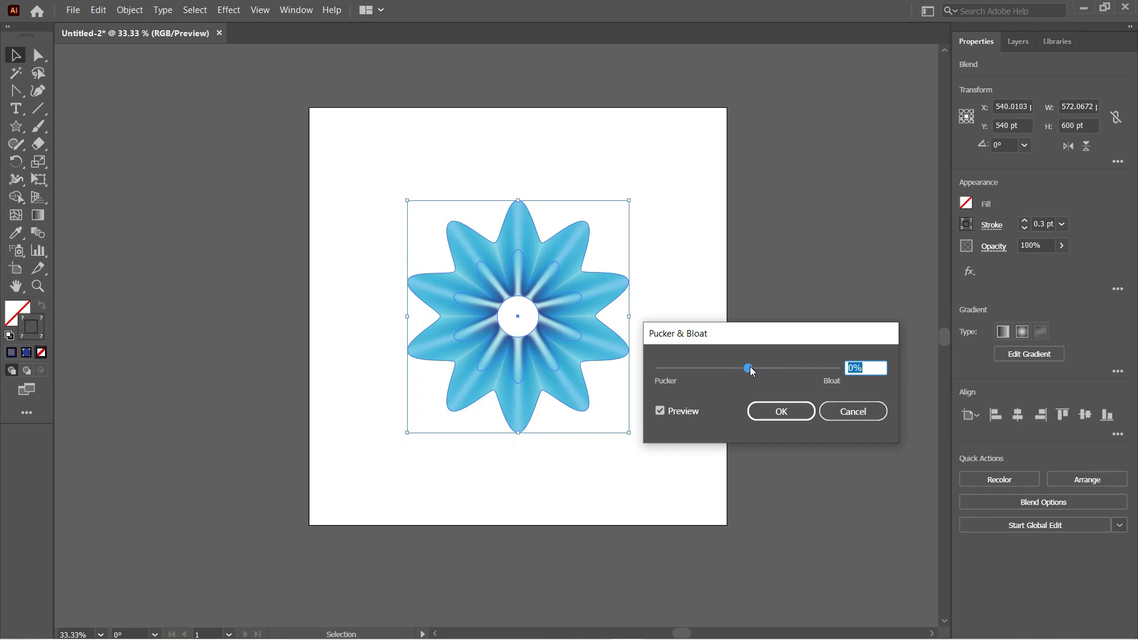
drag(749, 366, 770, 373)
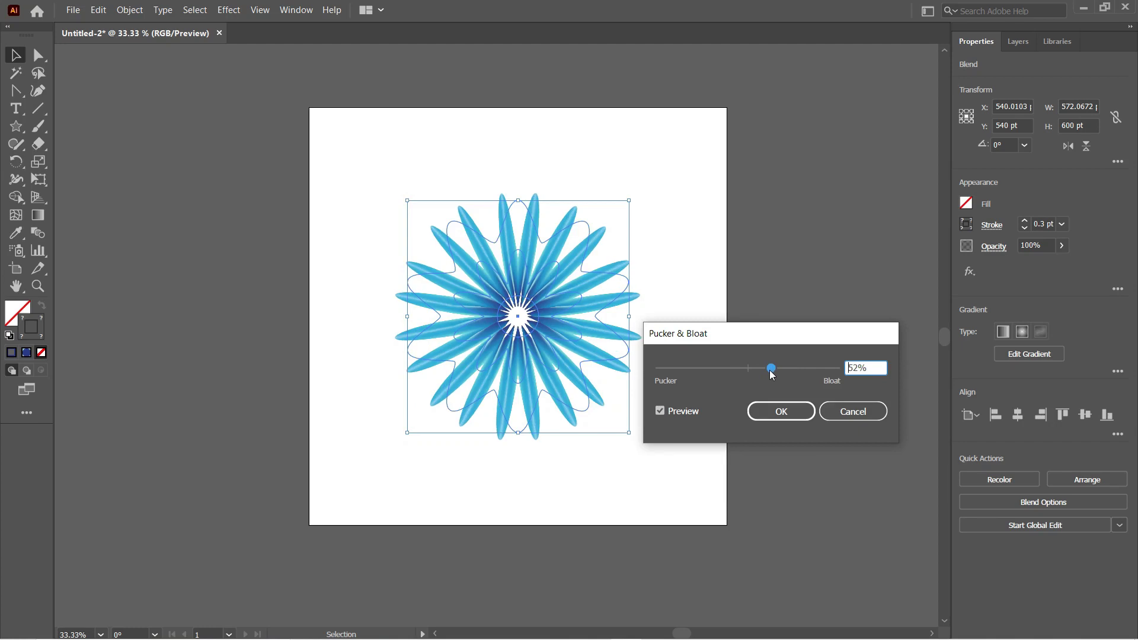
click(782, 412)
- Give the blue flower a smooth Zig Zag with 15 pt size and 7 ridges per segment
click(229, 10)
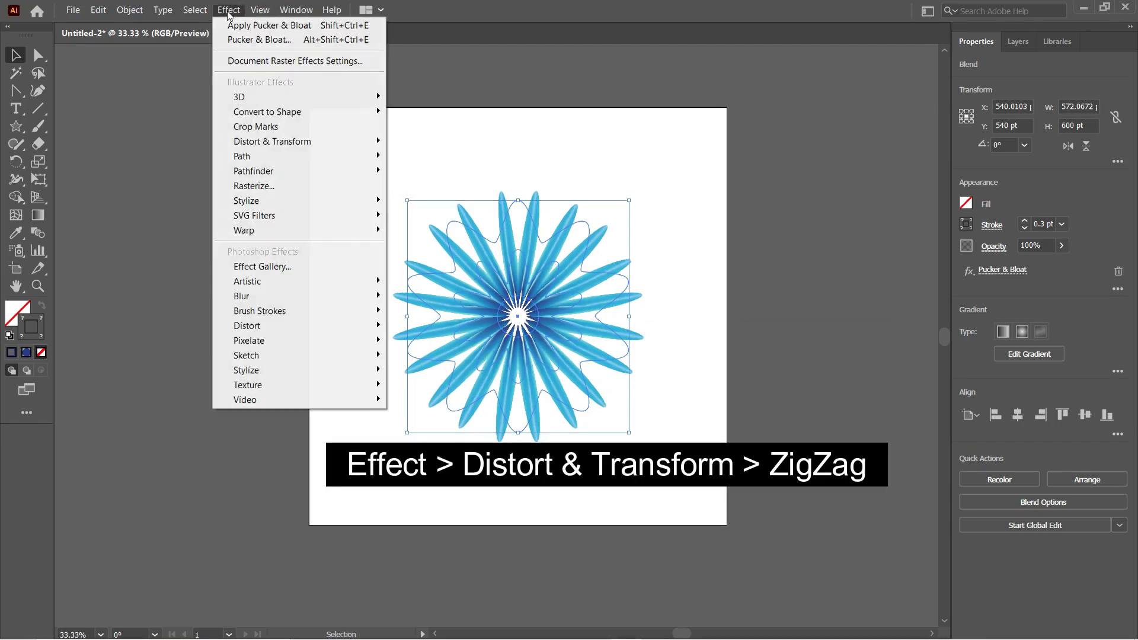
mouse_move(279, 138)
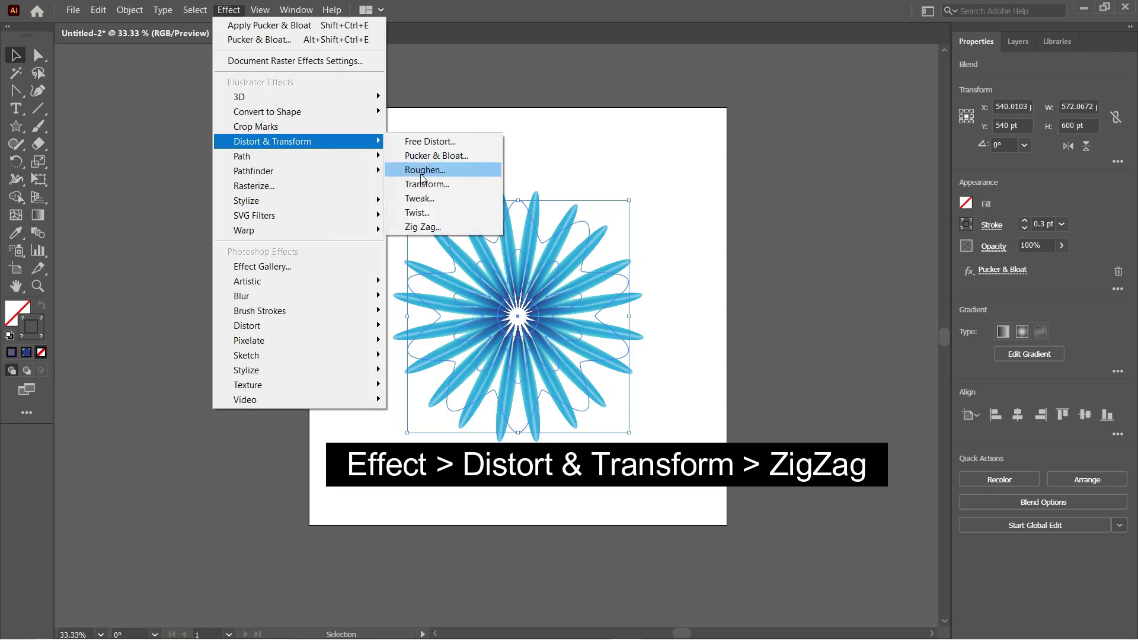
click(435, 227)
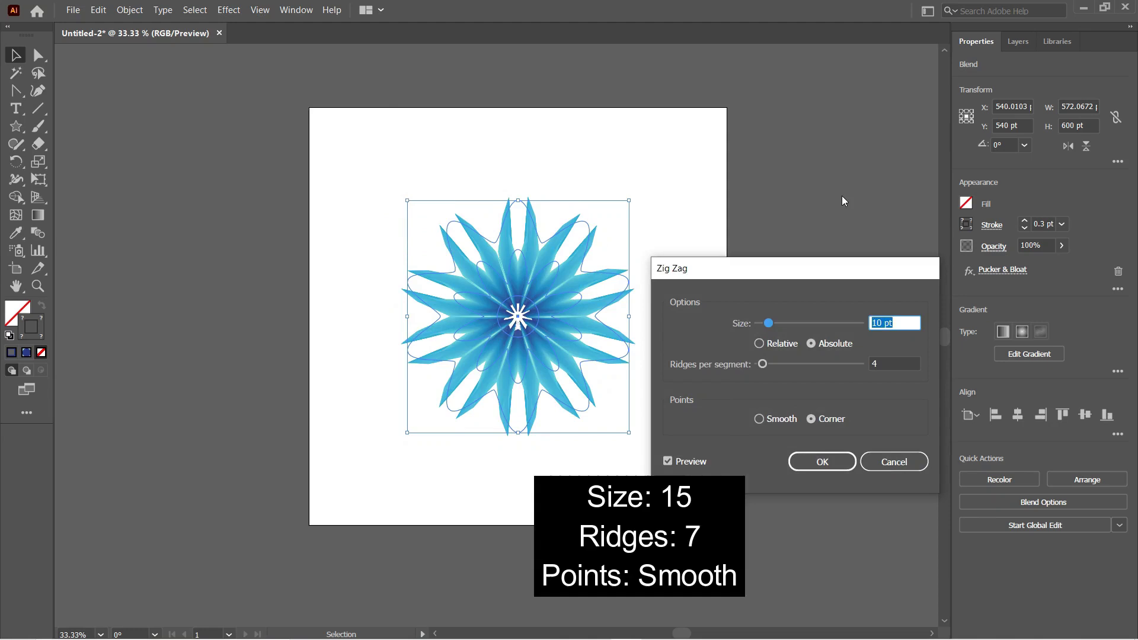
text(15)
click(879, 366)
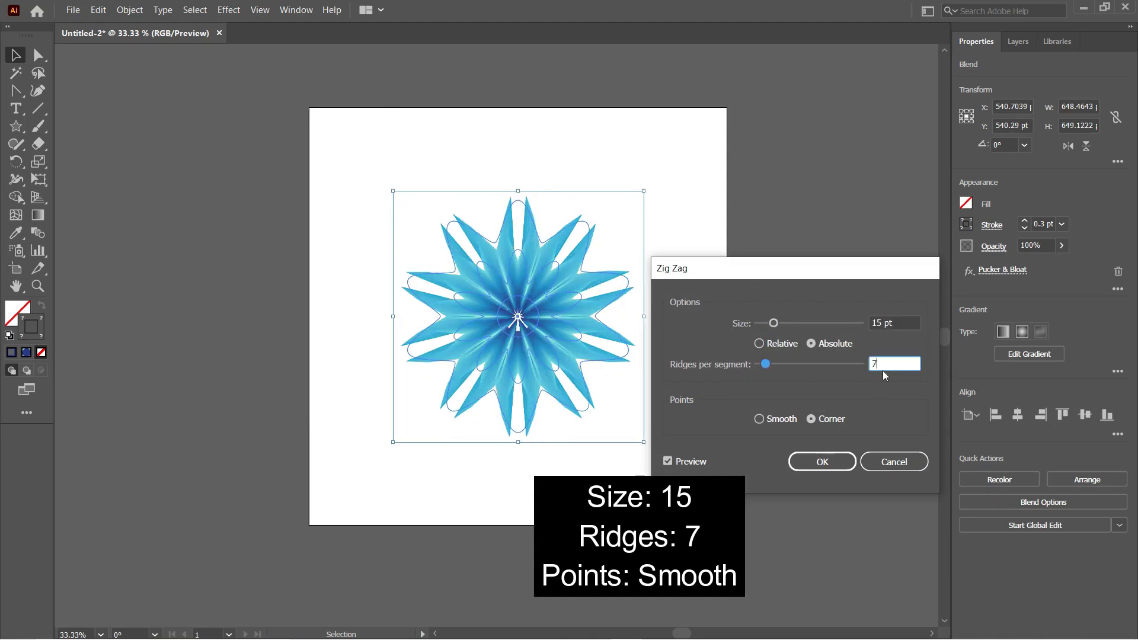
text(7)
click(760, 420)
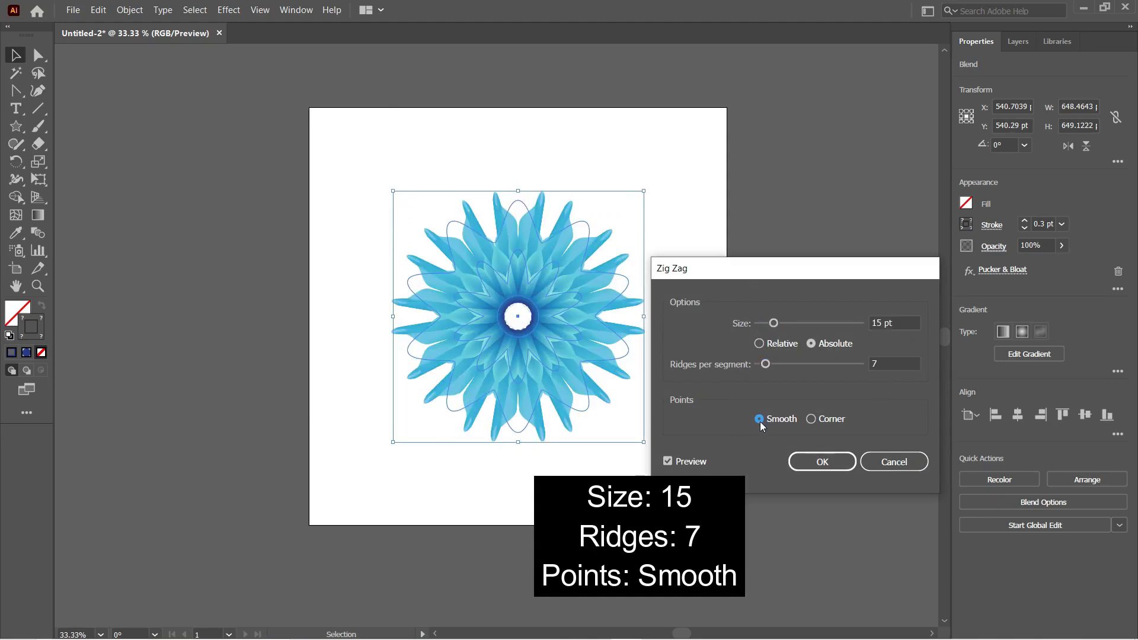
click(829, 461)
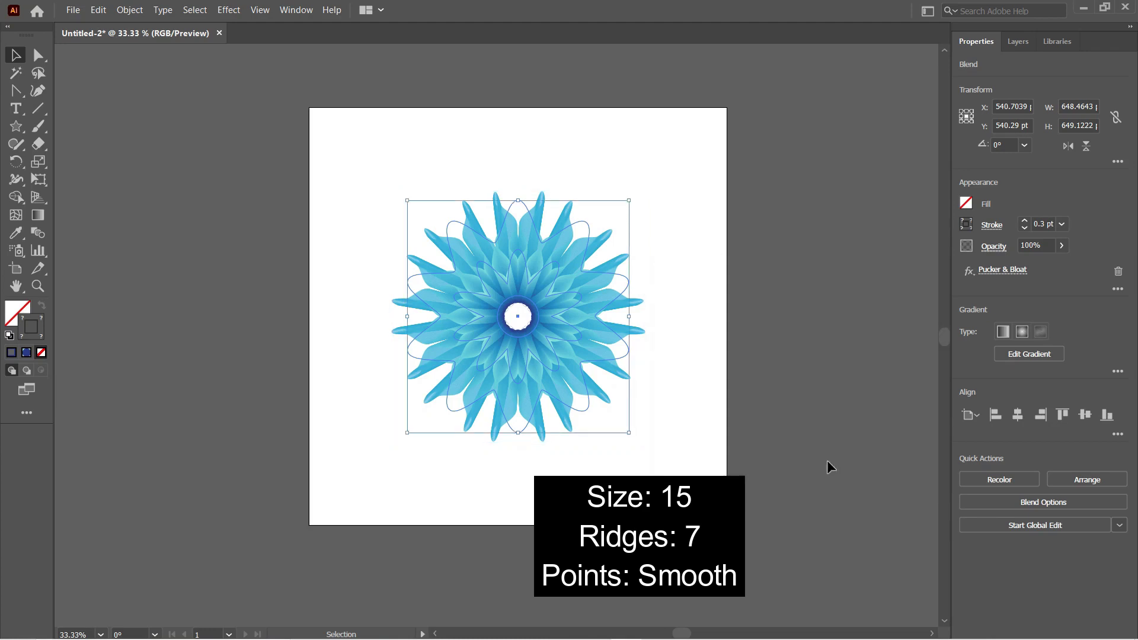
click(702, 305)
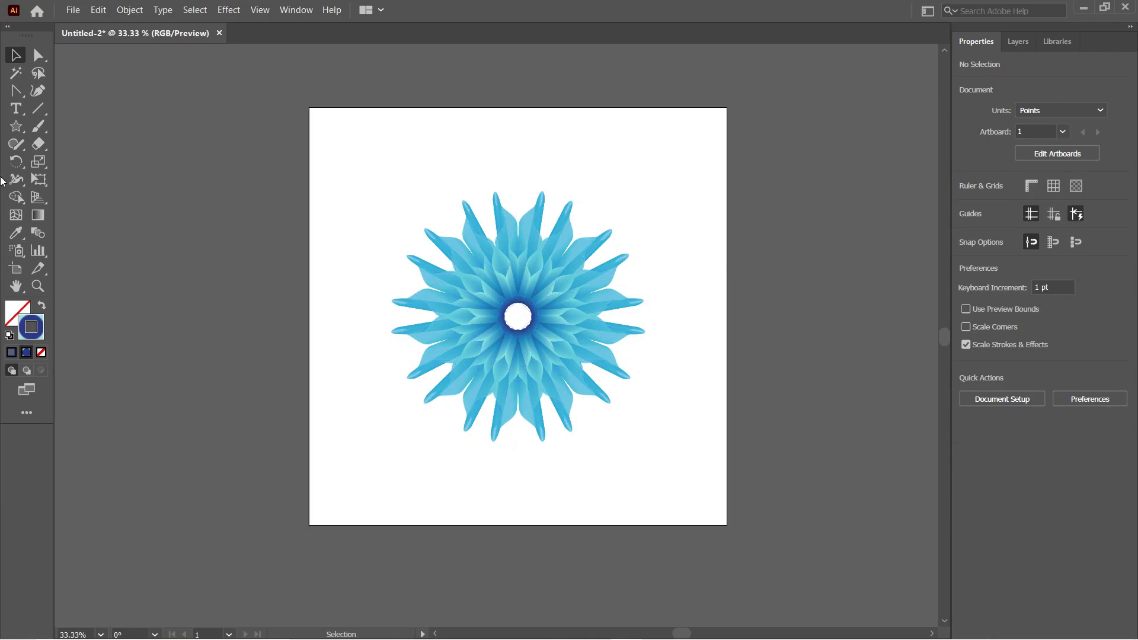
click(16, 130)
- Draw an artboard-sized rectangle filled with dark navy
click(95, 125)
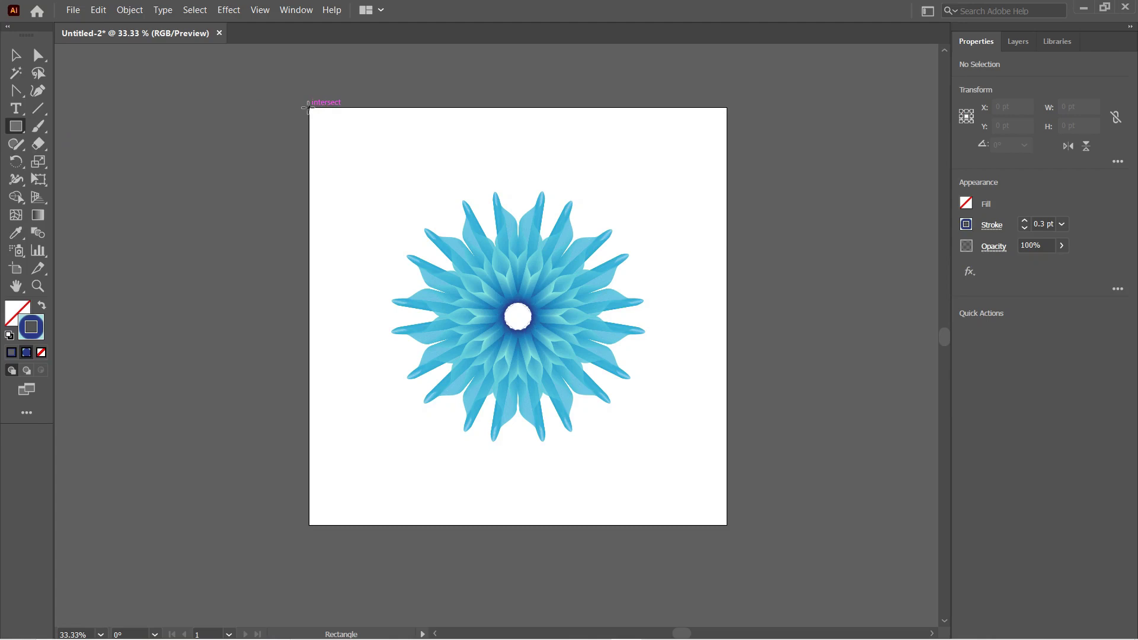
drag(308, 107, 728, 508)
click(16, 57)
click(965, 204)
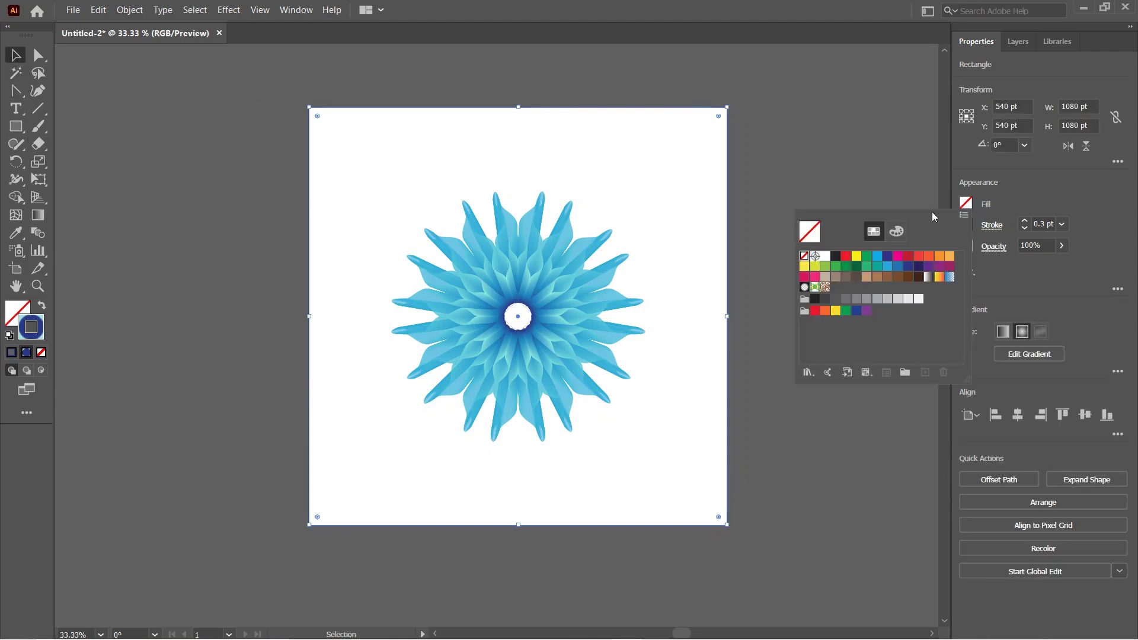
click(918, 270)
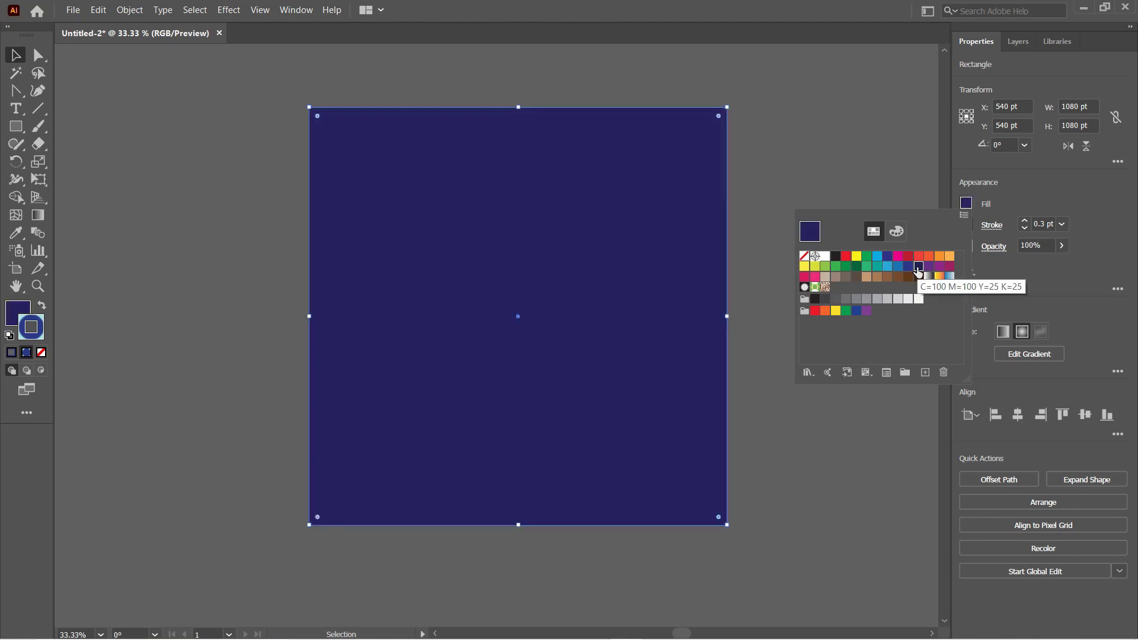
click(914, 268)
click(920, 271)
- Remove the rectangle's stroke, send it to the back, lock it, and enlarge the flower
click(967, 224)
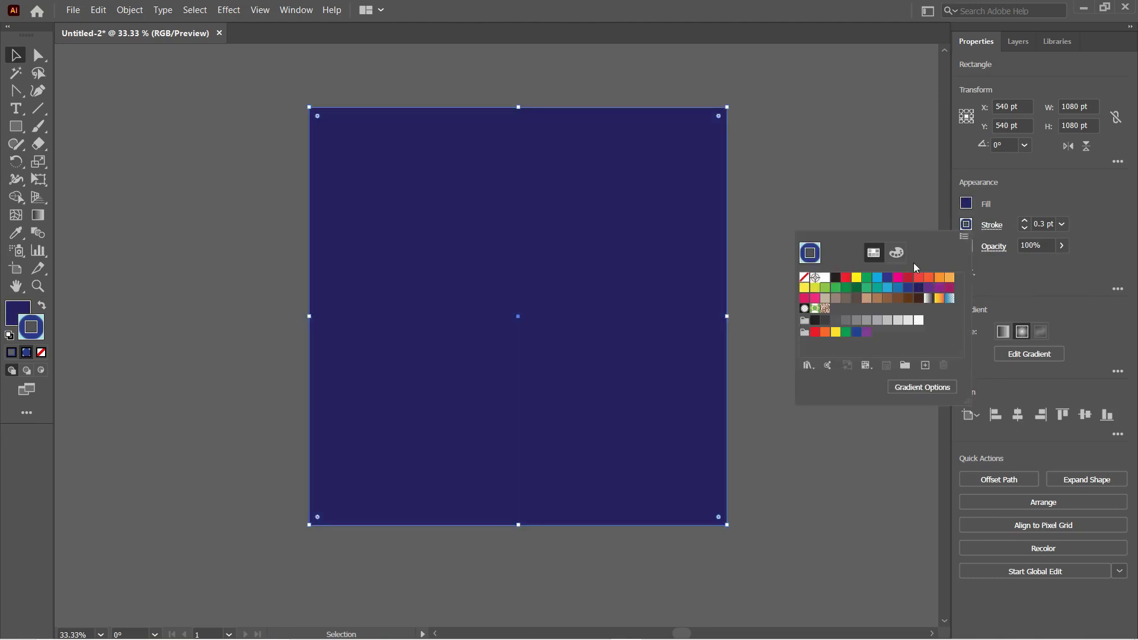
key(ctrl+shift+bracketleft)
click(804, 278)
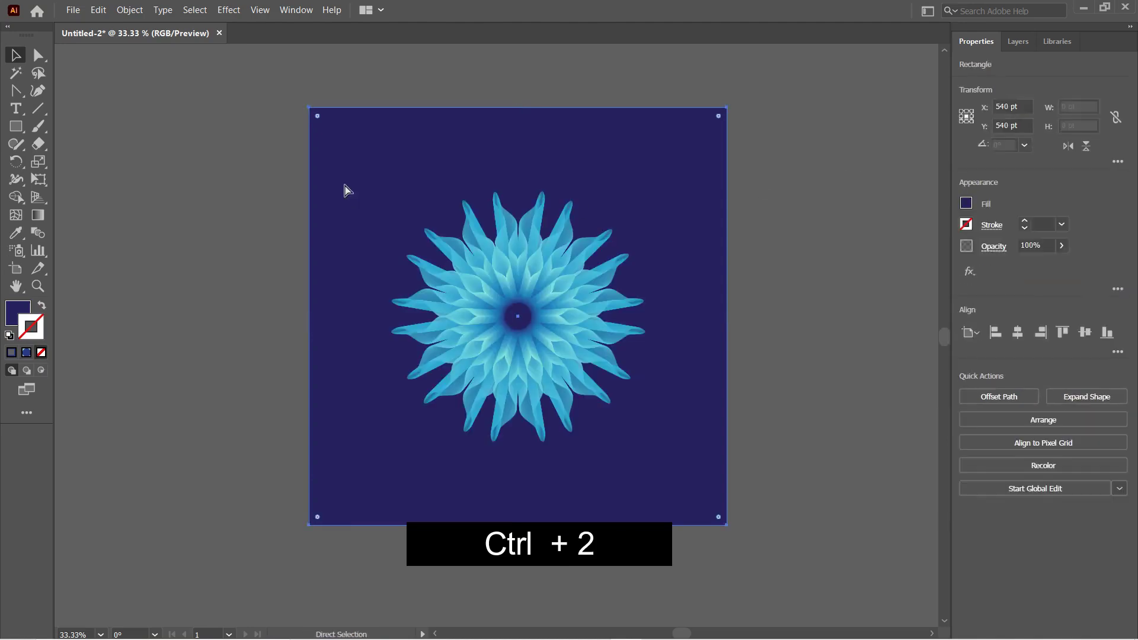
key(ctrl+2)
click(548, 339)
drag(628, 436, 688, 497)
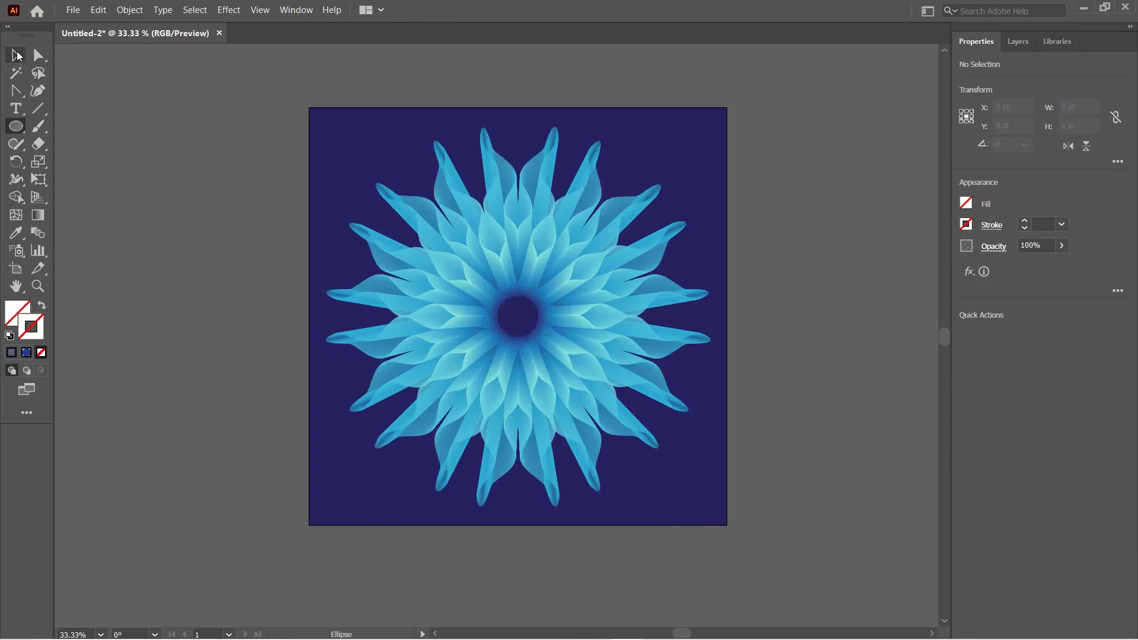
- Zoom out, duplicate the flower artboard to the right, and delete the copied flower
click(16, 55)
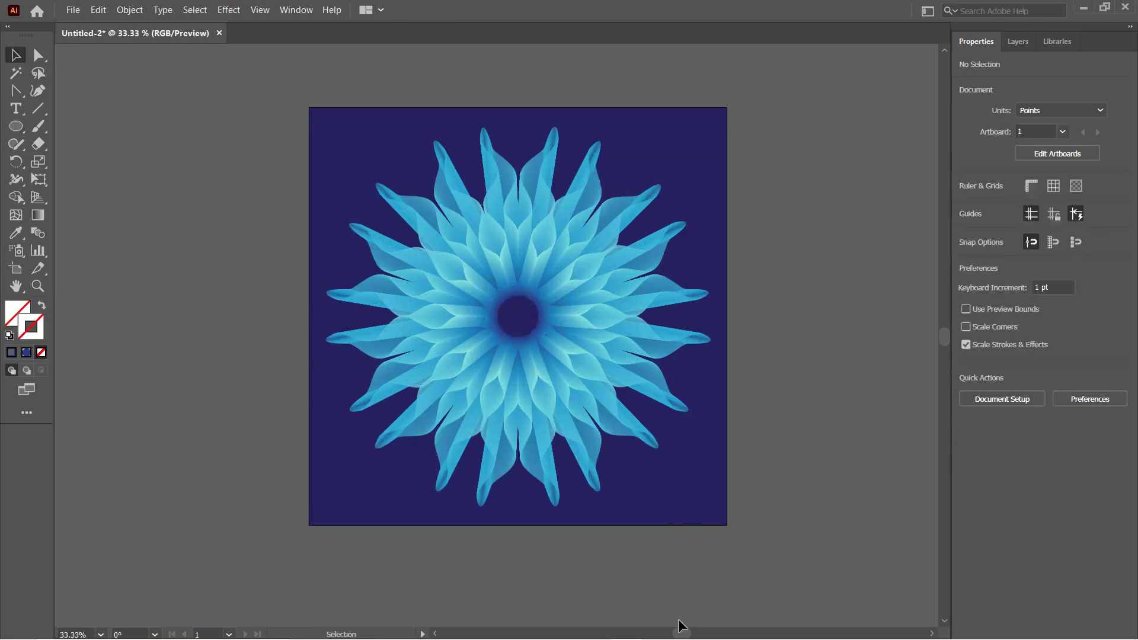
drag(686, 633, 699, 636)
key(ctrl+minus)
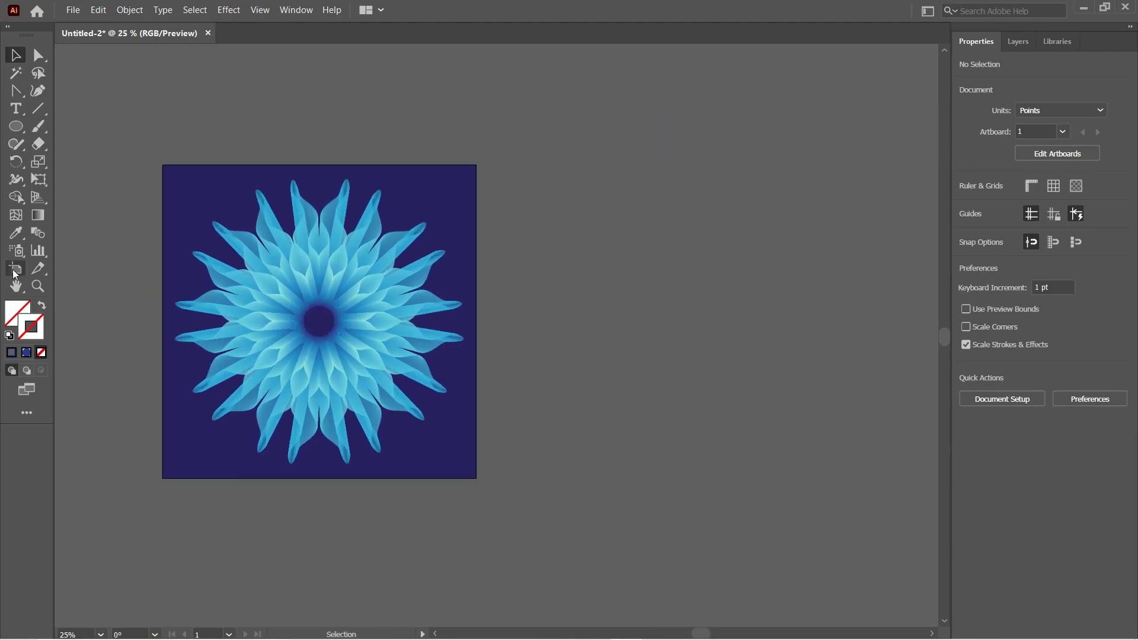
click(16, 268)
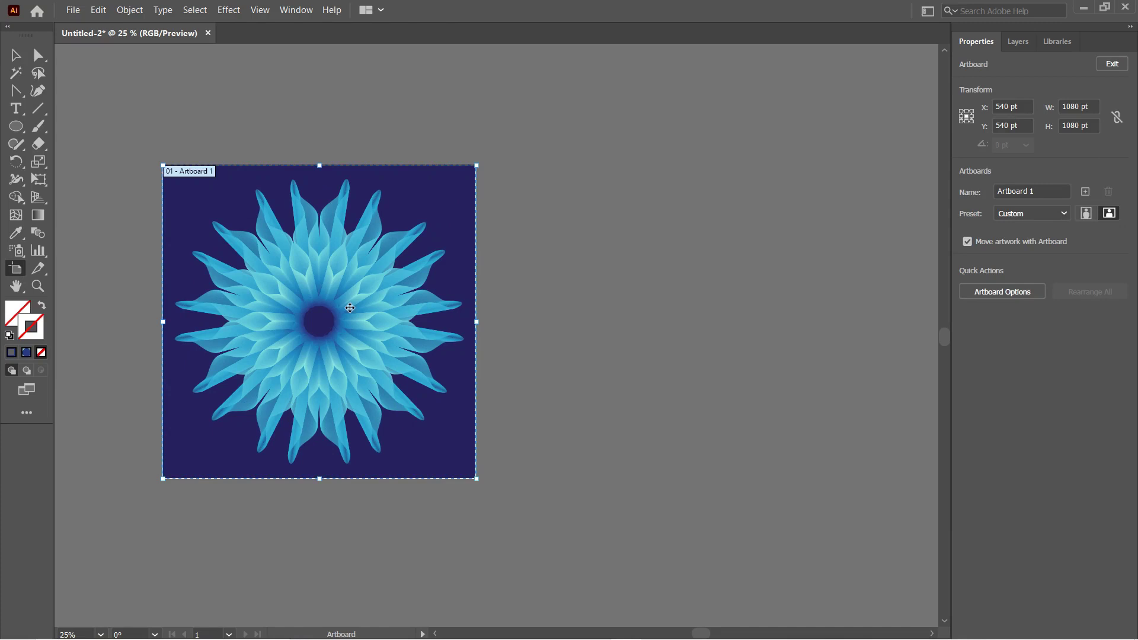
drag(527, 291, 733, 311)
key(v)
key(Delete)
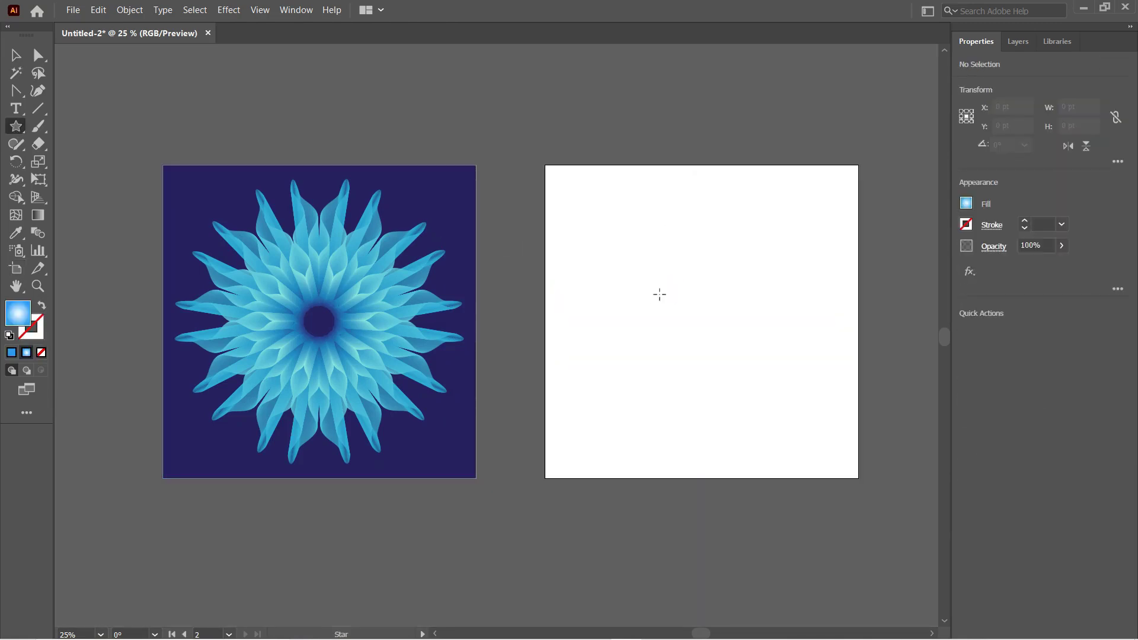
- Create a 30-point star, enlarge it, and centre it on the new artboard
click(660, 294)
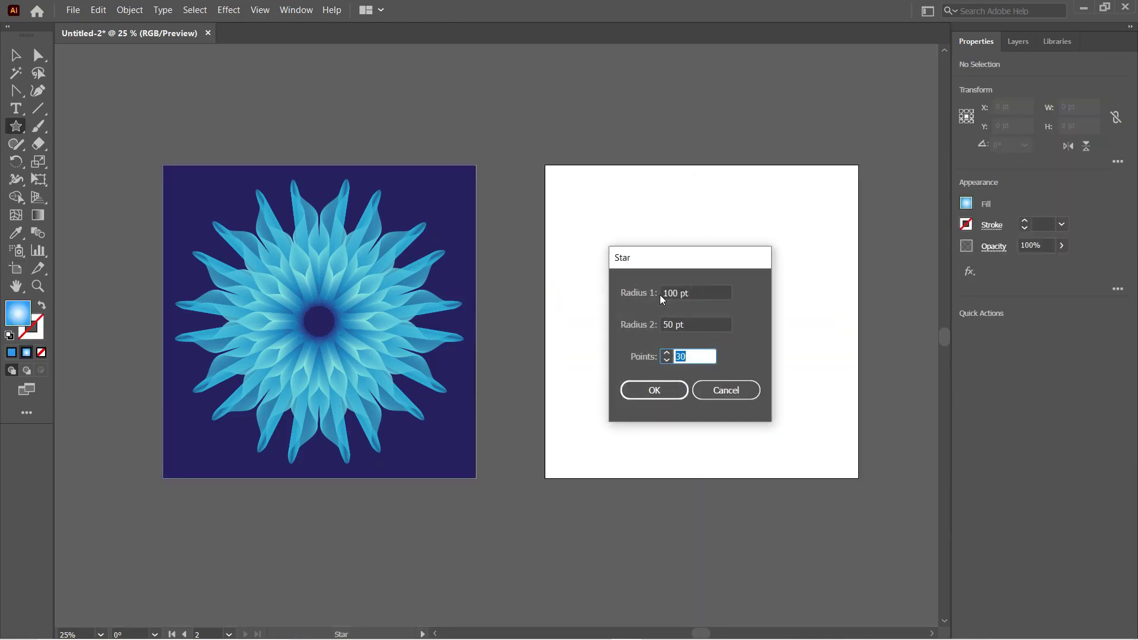
click(651, 389)
key(v)
drag(689, 324, 816, 450)
click(1018, 415)
click(1085, 415)
- Set the star's gradient stops to blue on the left and dark navy on the right
double_click(23, 314)
click(1009, 320)
click(30, 353)
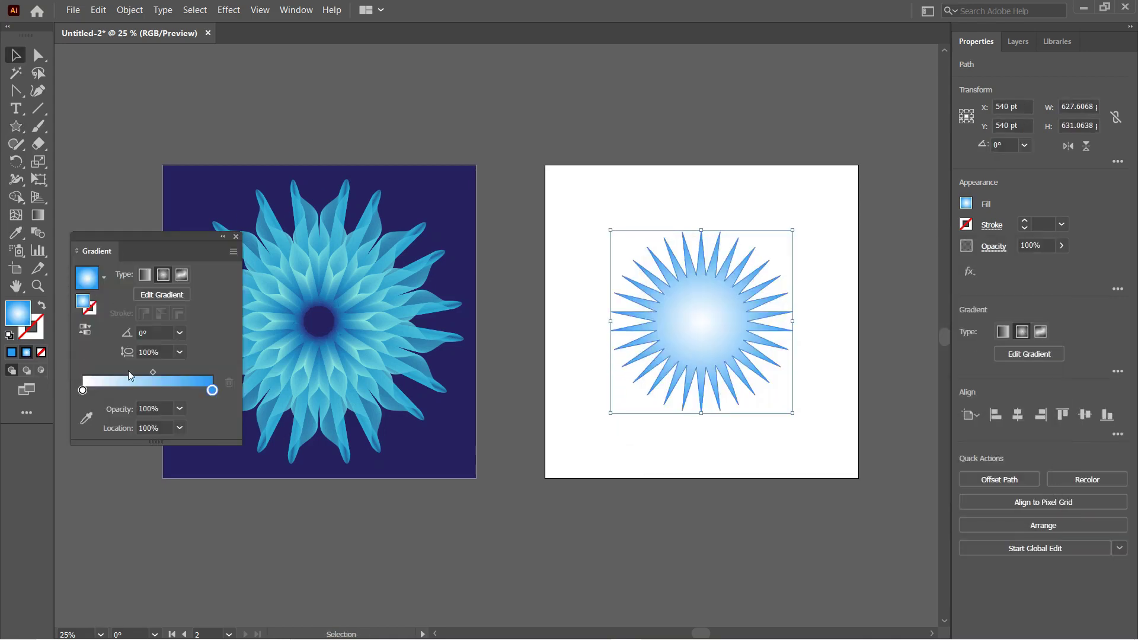
double_click(82, 390)
click(22, 470)
click(105, 447)
double_click(212, 390)
click(126, 448)
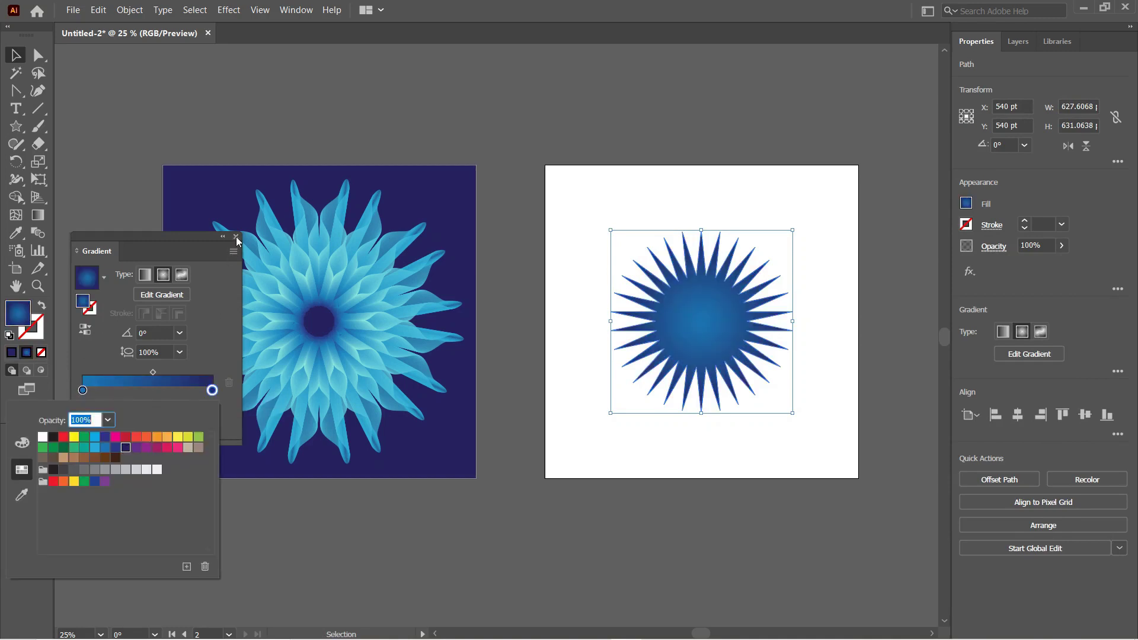
click(237, 240)
- Round the star's spike tips with the corner widgets and resize the star
click(38, 55)
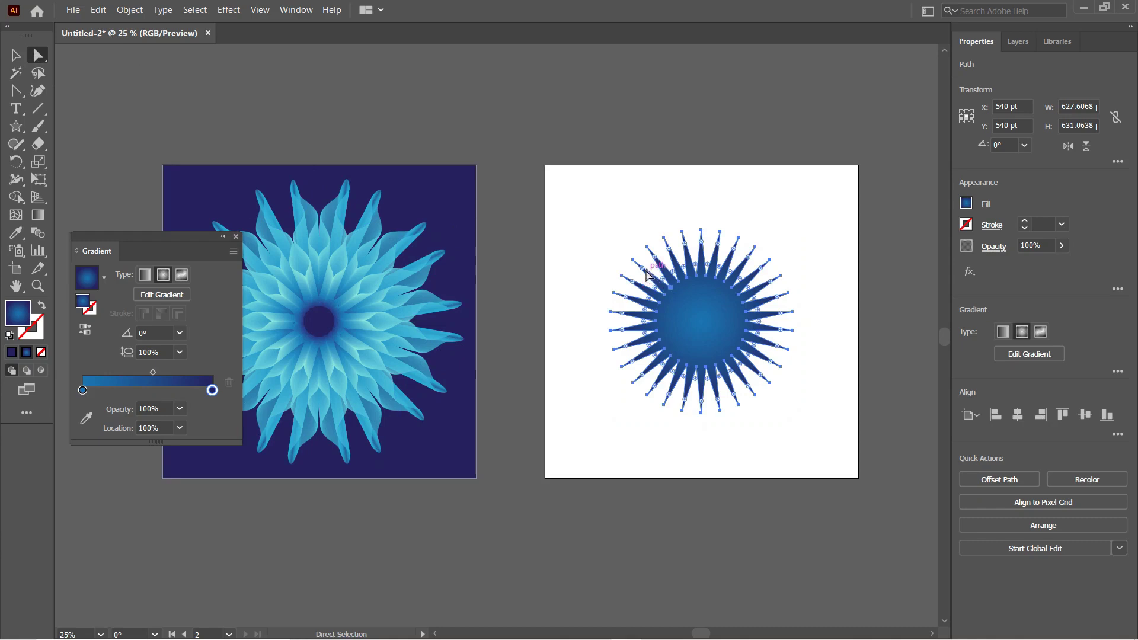
drag(644, 269, 643, 267)
click(17, 56)
click(593, 219)
click(710, 329)
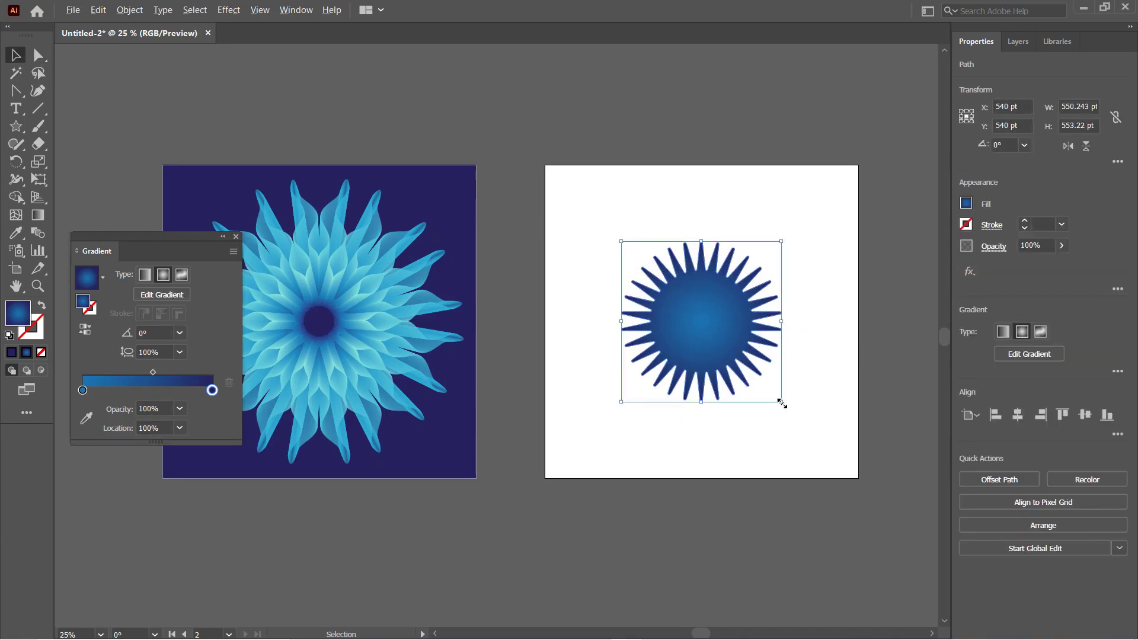
drag(784, 399, 731, 339)
- Paste a copy of the star in front and make the small copy's left gradient stop light blue
click(748, 159)
click(709, 317)
key(ctrl+c)
key(ctrl+c)
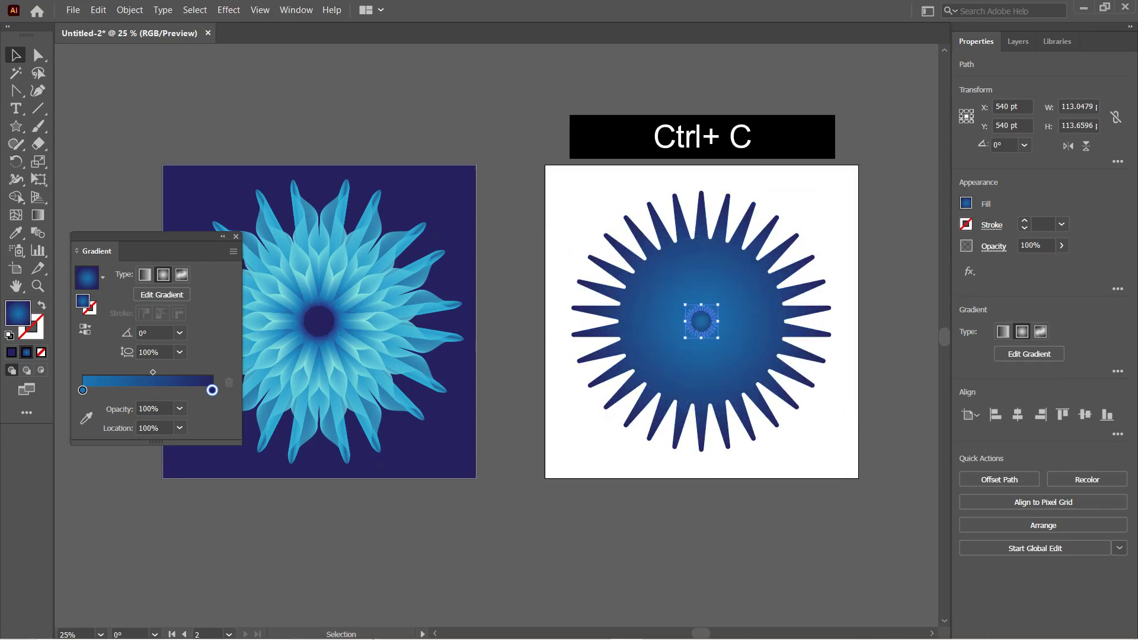
key(ctrl+shift+v)
click(571, 180)
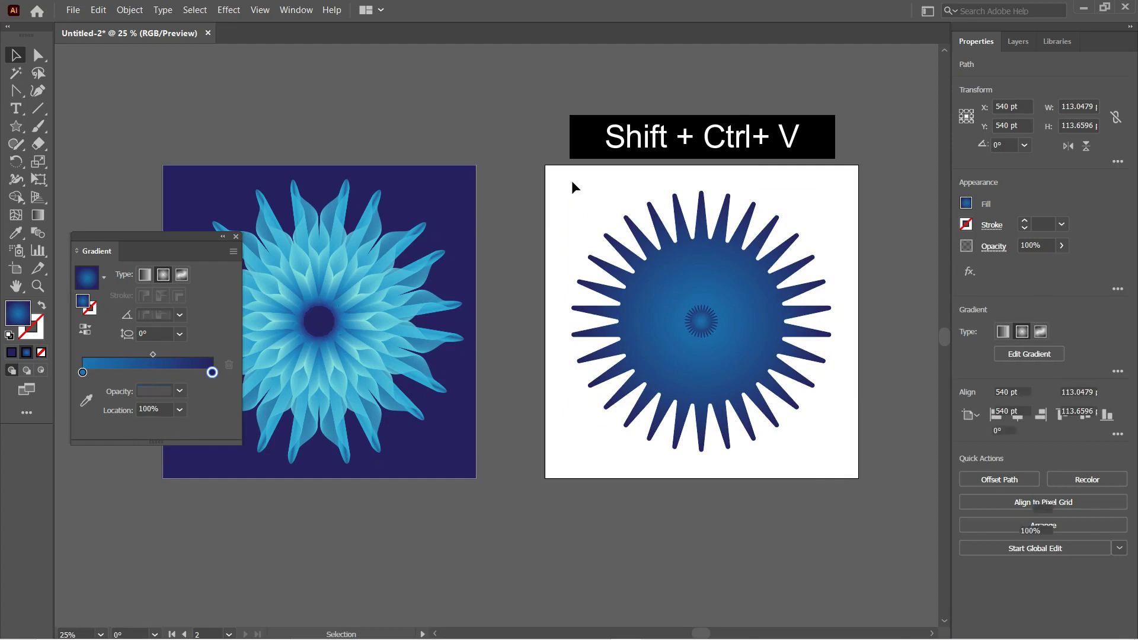
click(693, 321)
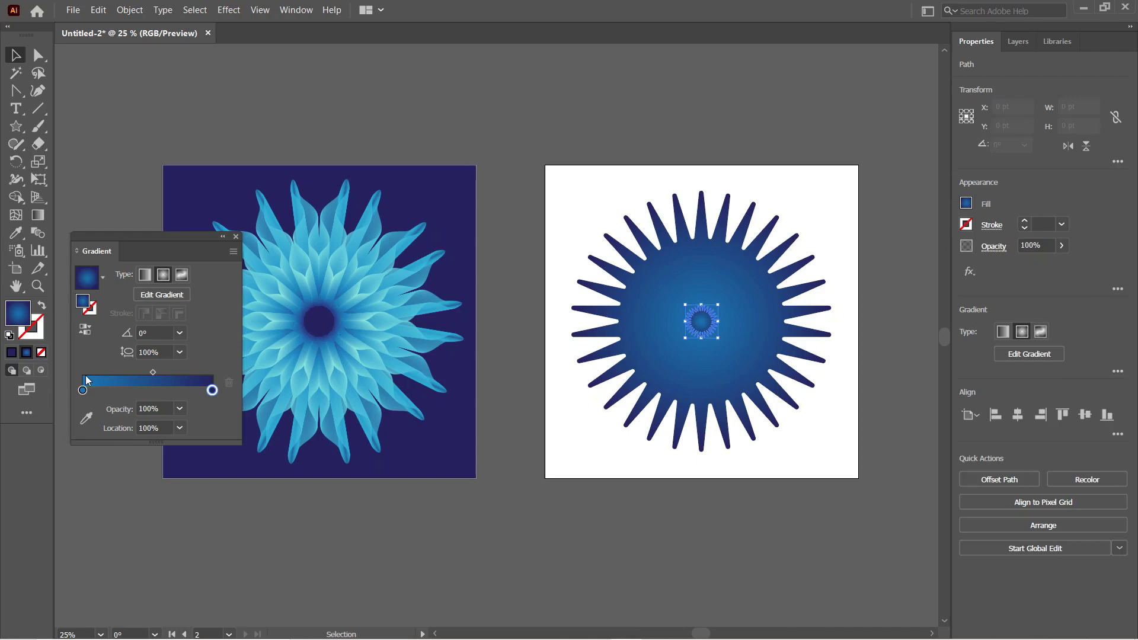
double_click(83, 391)
click(94, 437)
click(211, 394)
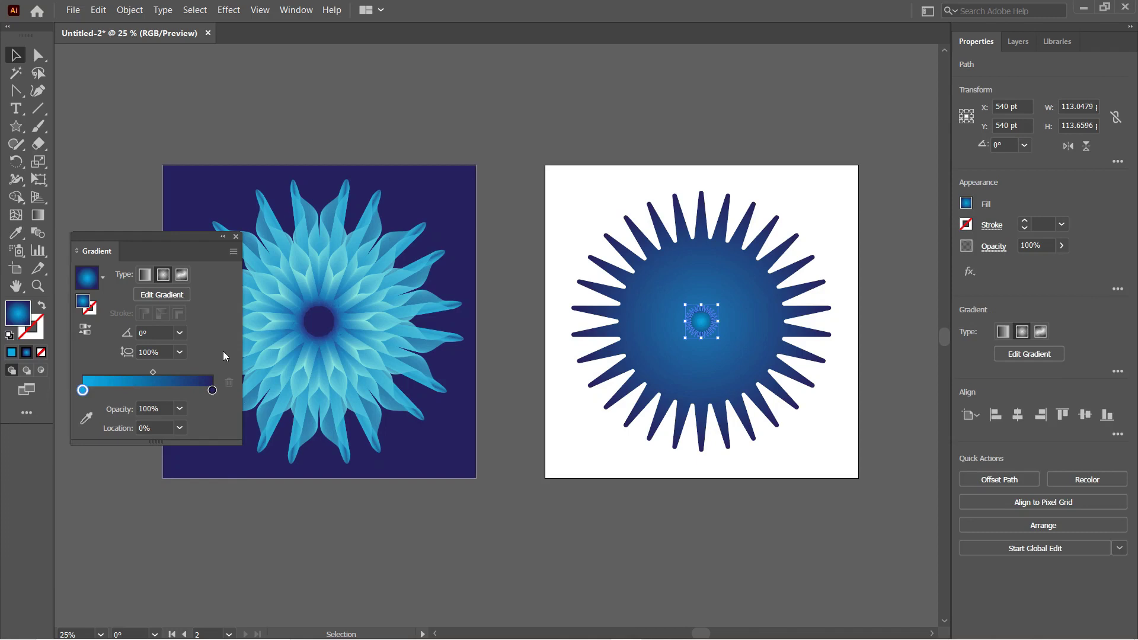
click(236, 236)
- Blend the large star with its small centre copy using Object > Blend > Make
drag(573, 205, 781, 436)
click(129, 10)
mouse_move(261, 374)
click(320, 375)
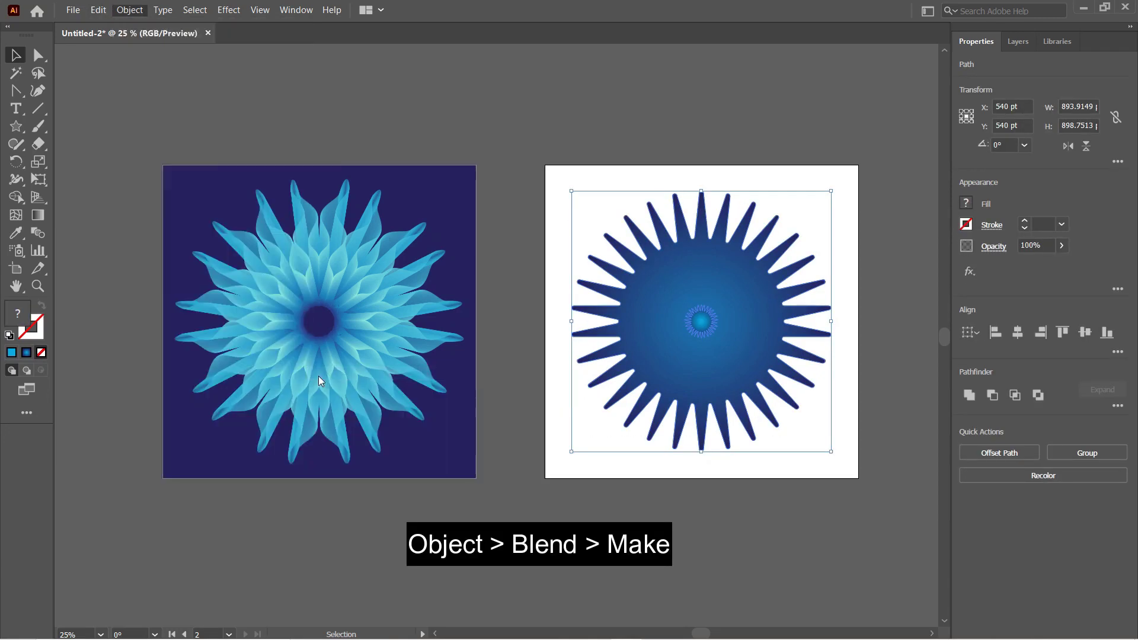
- Pucker the star blend to -23% with Pucker & Bloat
click(229, 10)
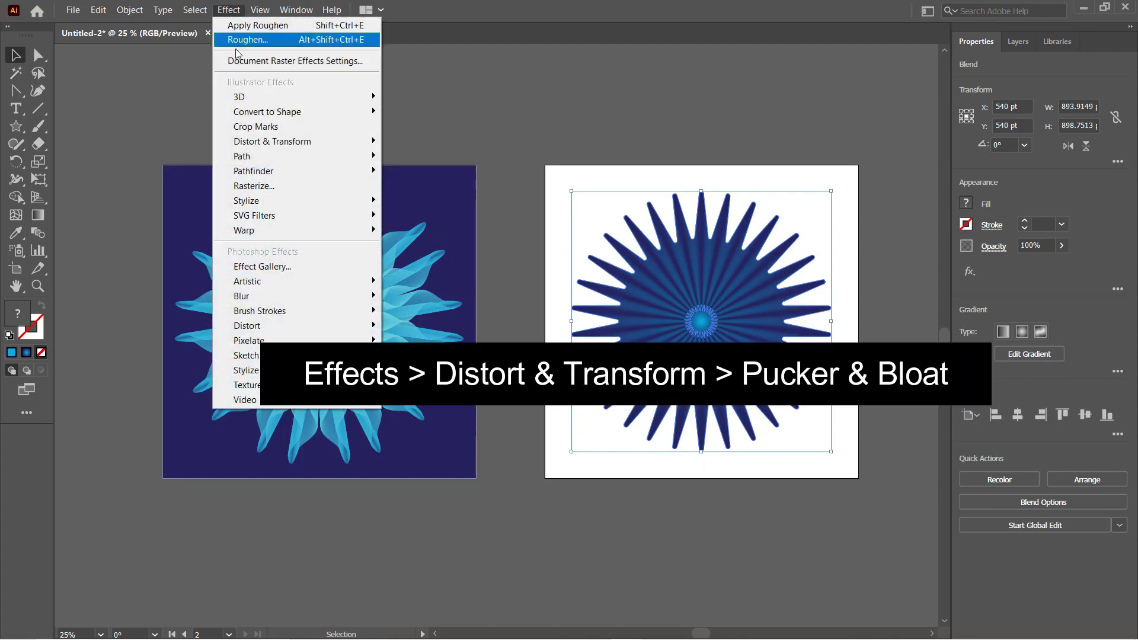
mouse_move(256, 148)
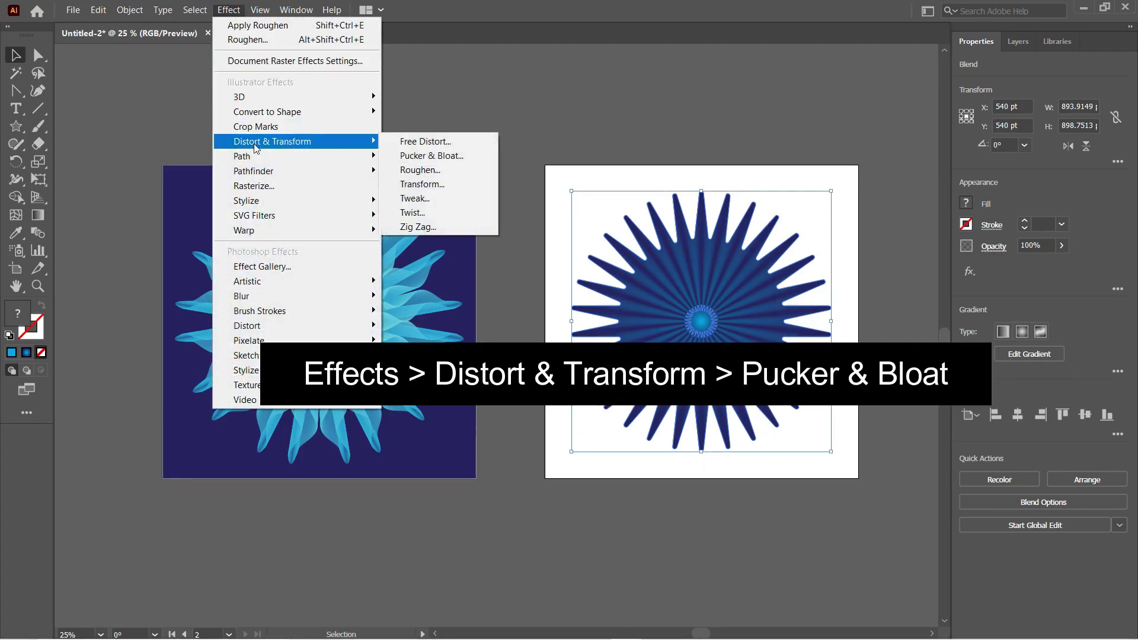
click(422, 156)
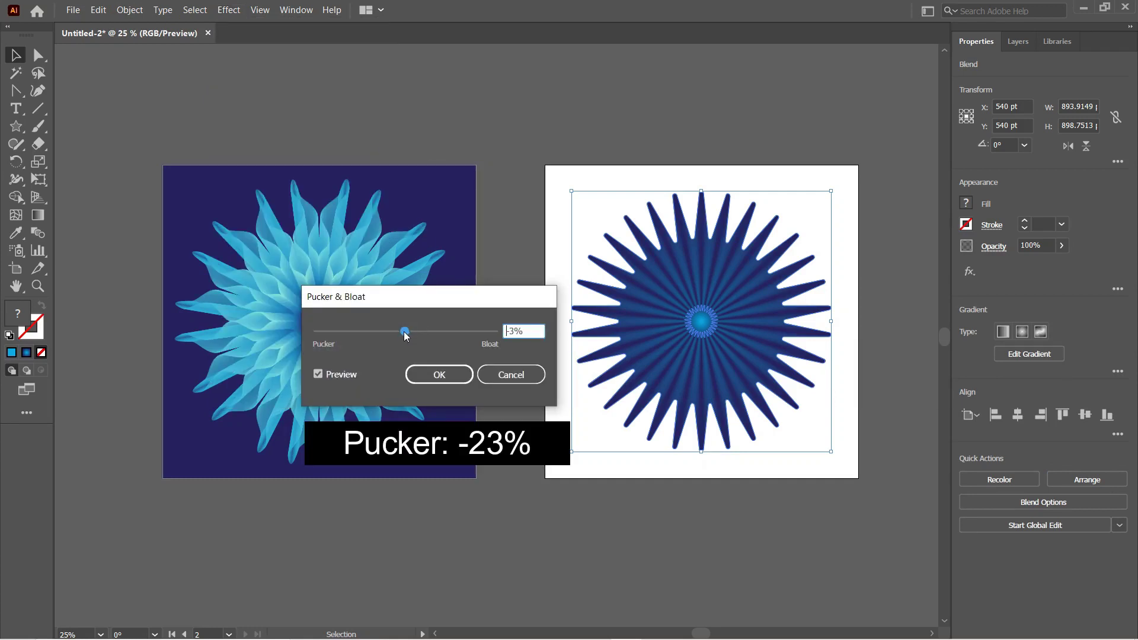
drag(399, 335, 398, 335)
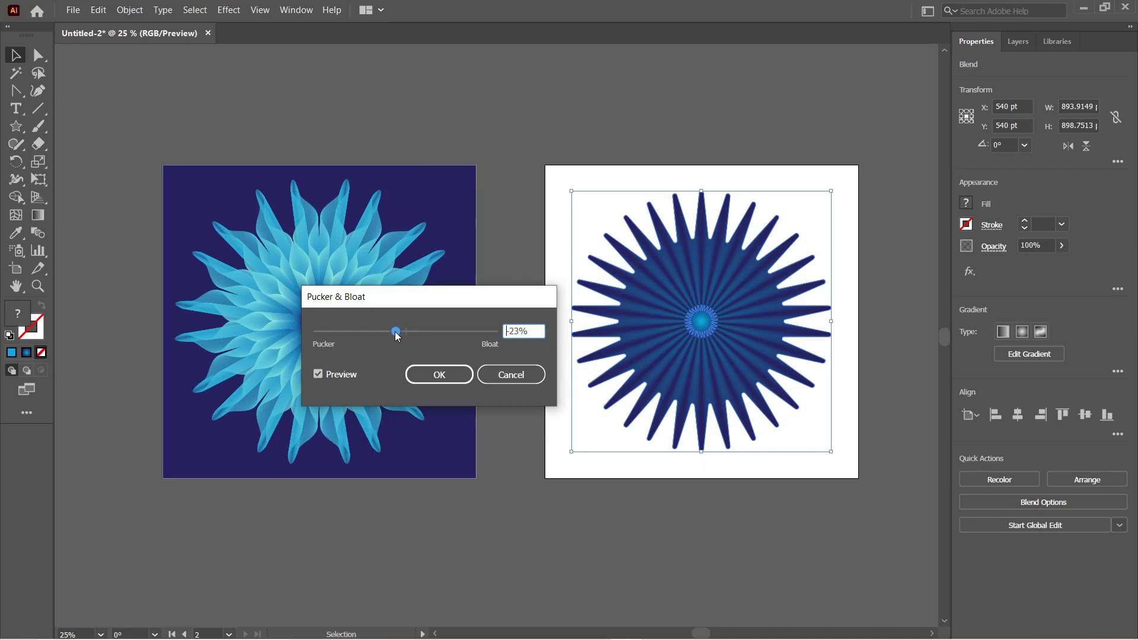
- Apply the pucker, then roughen the star blend at 48% size, 0 detail, smooth points
click(439, 375)
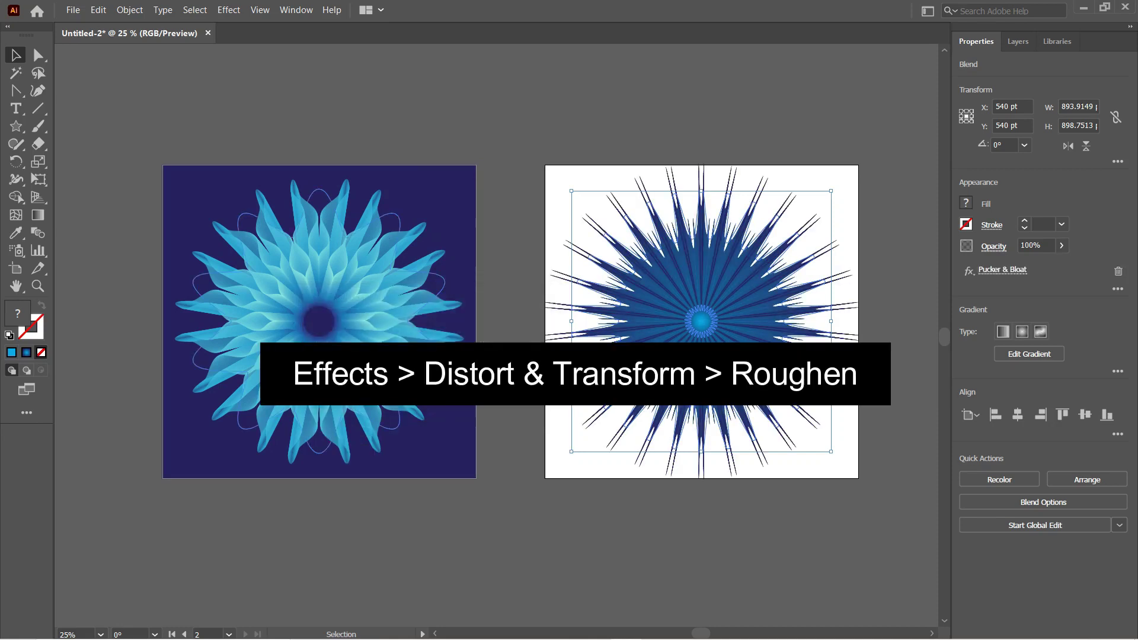
click(229, 12)
mouse_move(300, 145)
click(413, 171)
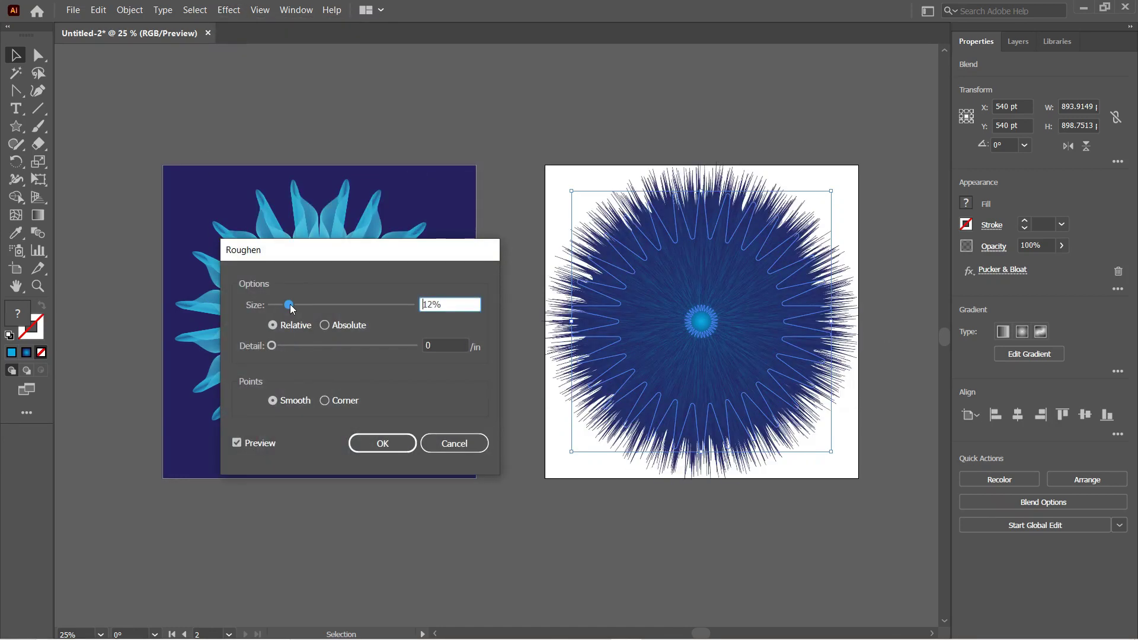
drag(290, 304, 325, 305)
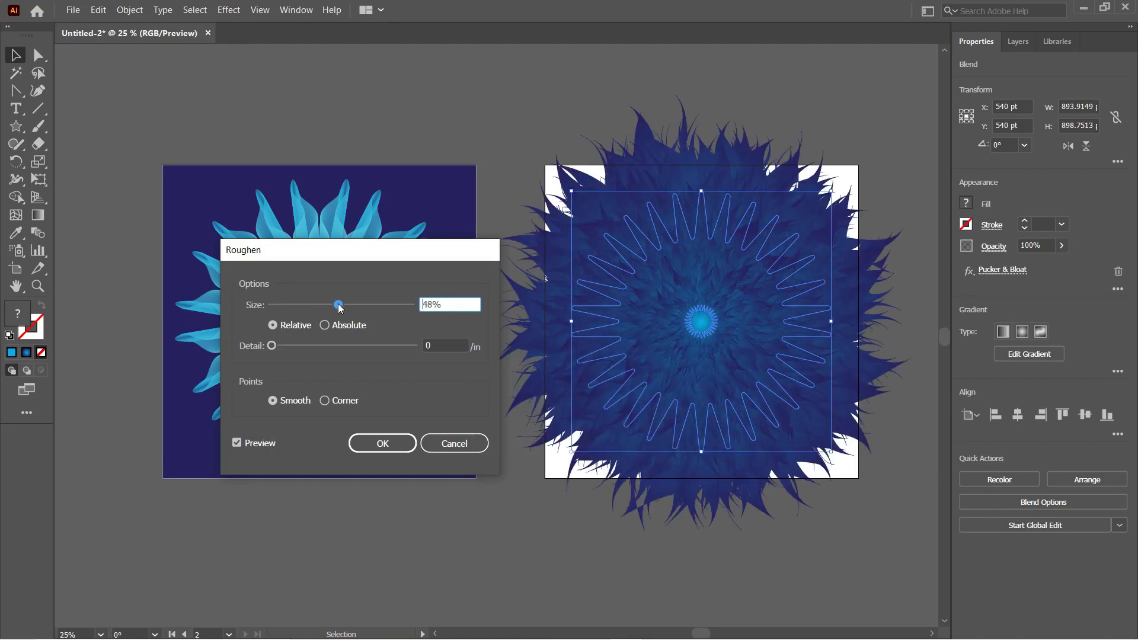
- Scale the shaggy flower down and centre it on the second artboard
drag(831, 452, 777, 372)
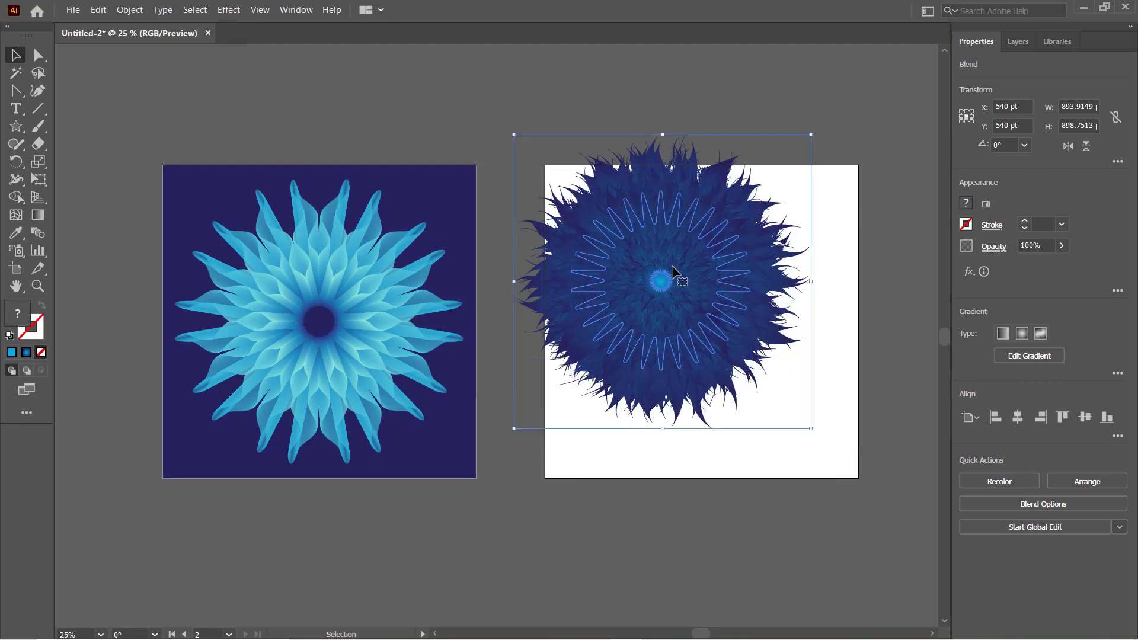
drag(673, 272, 713, 312)
click(870, 317)
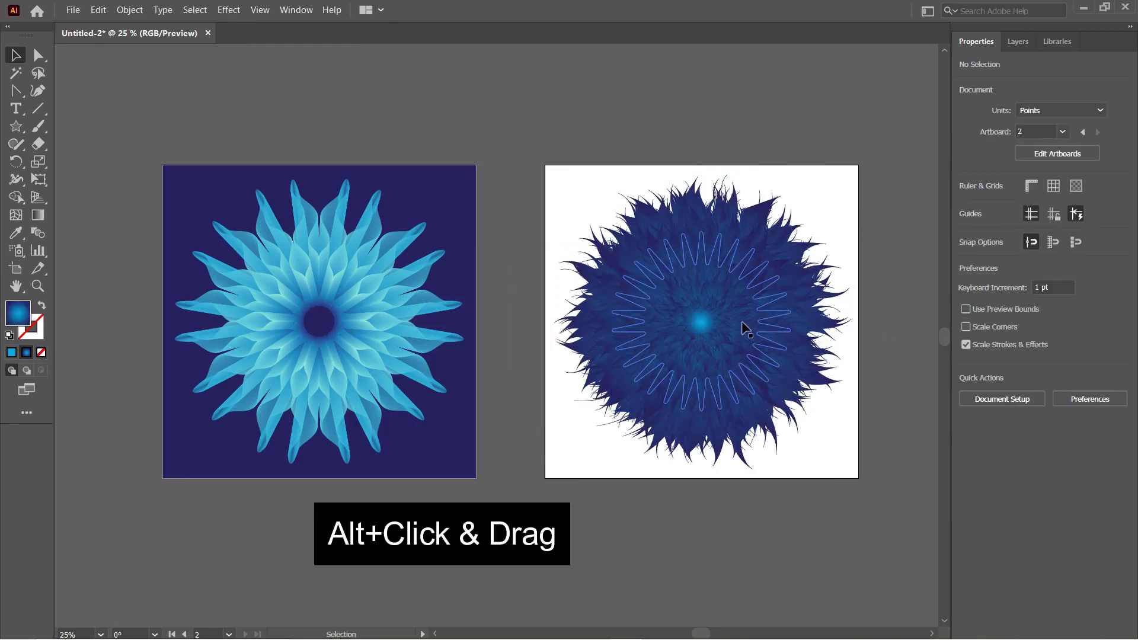
- Place a small copy of the shaggy flower in the left flower's centre
drag(367, 362, 329, 332)
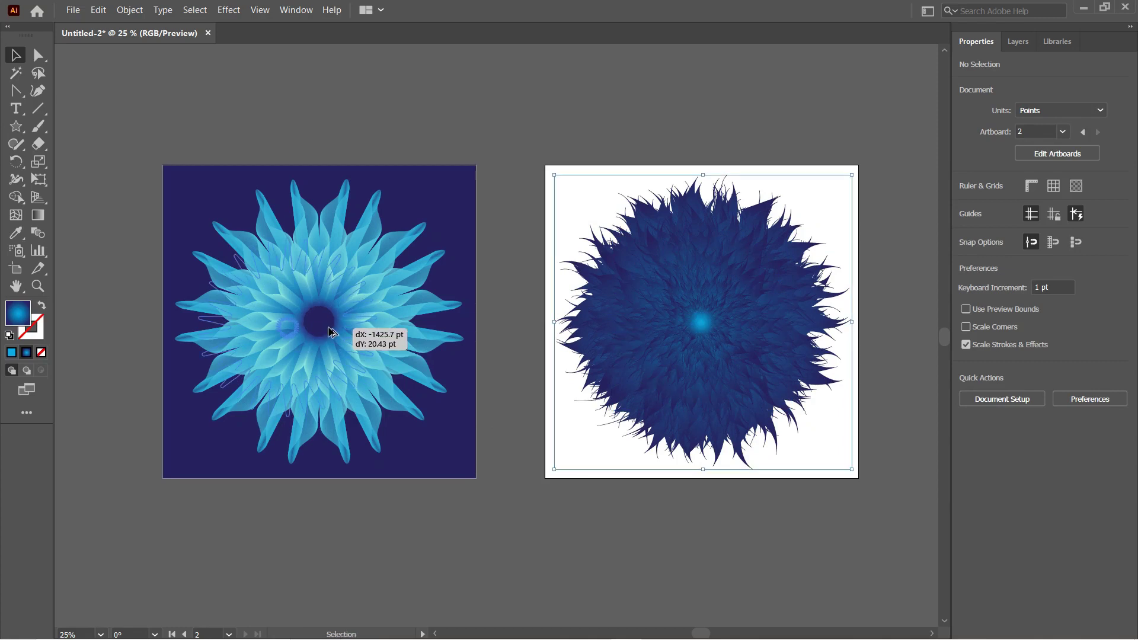
mouse_move(330, 332)
mouse_down()
mouse_move(249, 371)
mouse_move(224, 403)
mouse_move(324, 328)
mouse_up()
click(496, 443)
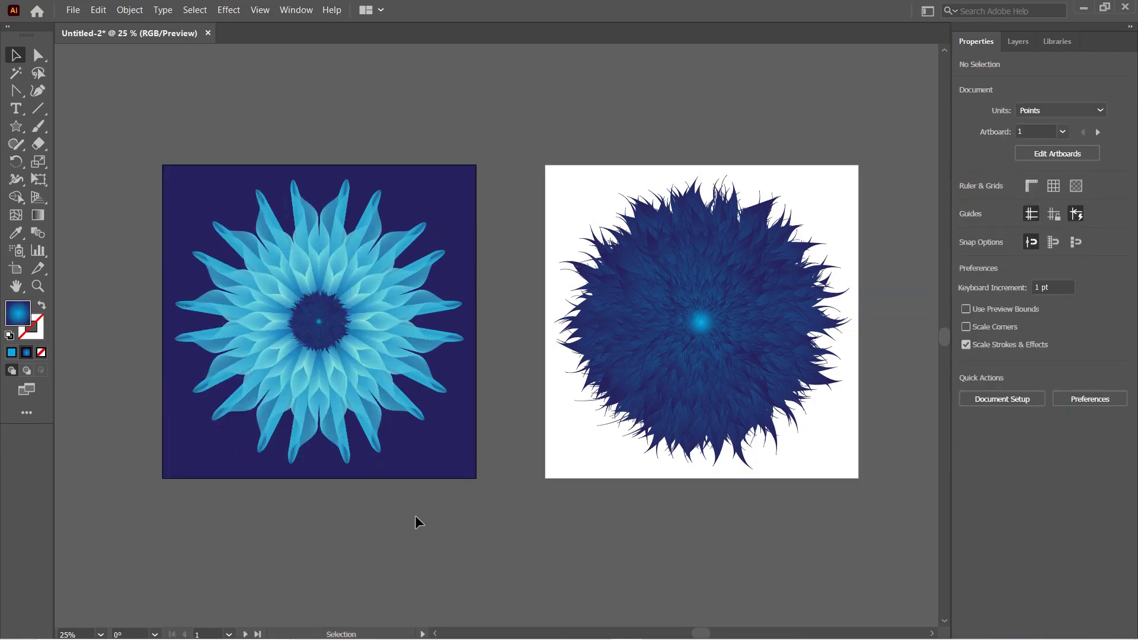
- Cover the second artboard with a cyan rectangle sent behind the flower
drag(21, 135, 77, 127)
drag(545, 165, 858, 478)
key(comma)
click(860, 70)
key(ctrl+shift+bracketleft)
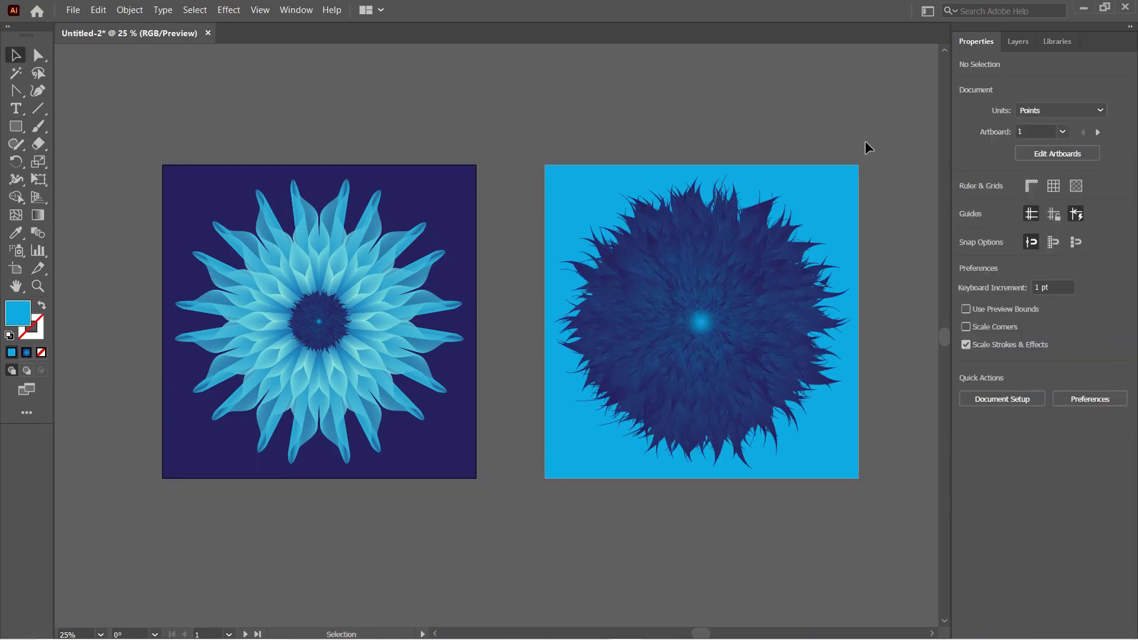